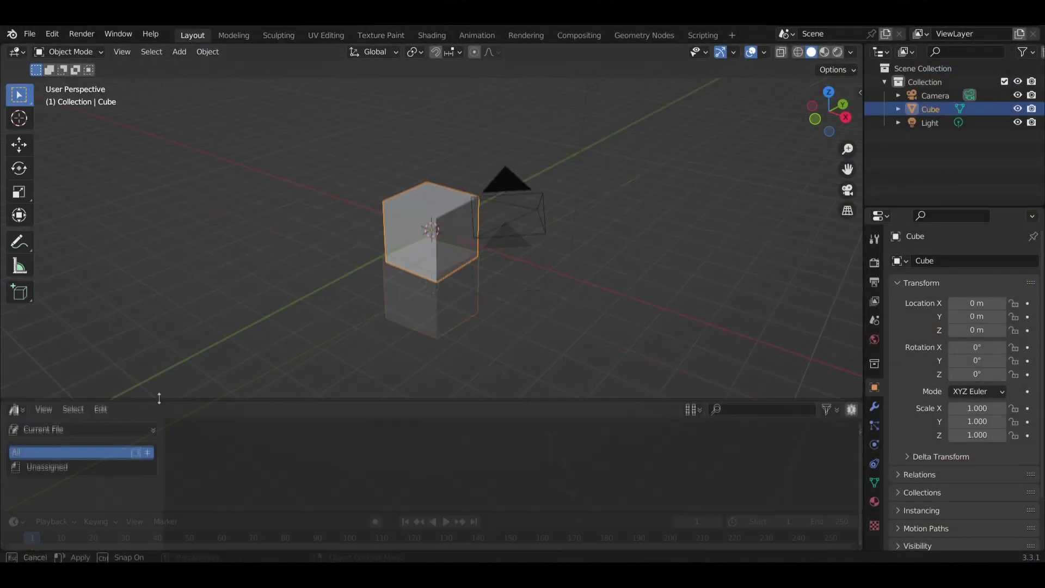
Pick User Library in the Asset Browser's library selector.
{"action": "left_click", "coordinate": [82, 430]}
Open the User Library models catalog and inspect studio_Turret_01 in the Shading workspace.
{"action": "left_click", "coordinate": [95, 469]}
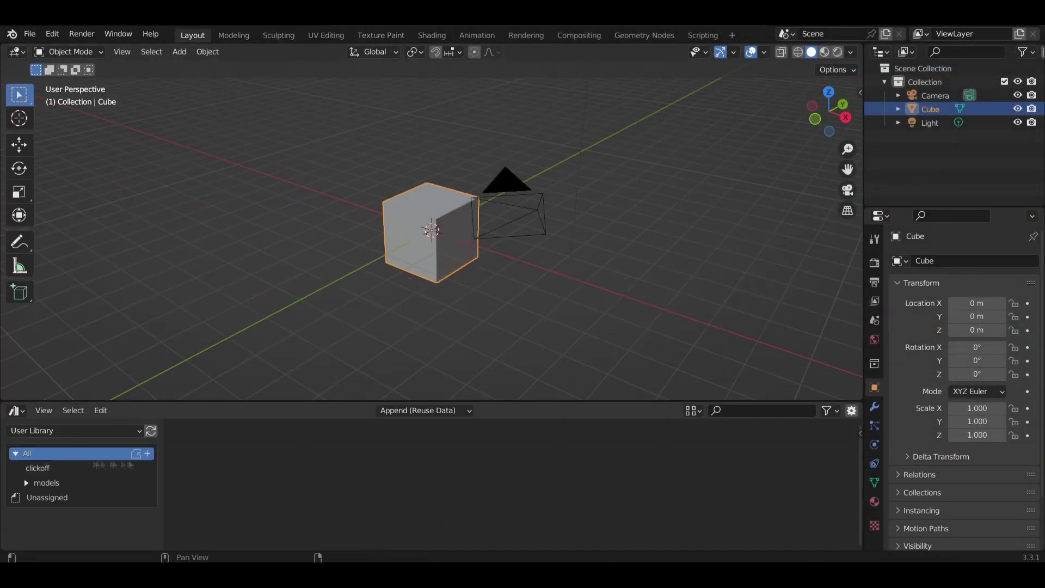
{"action": "left_click", "coordinate": [88, 487]}
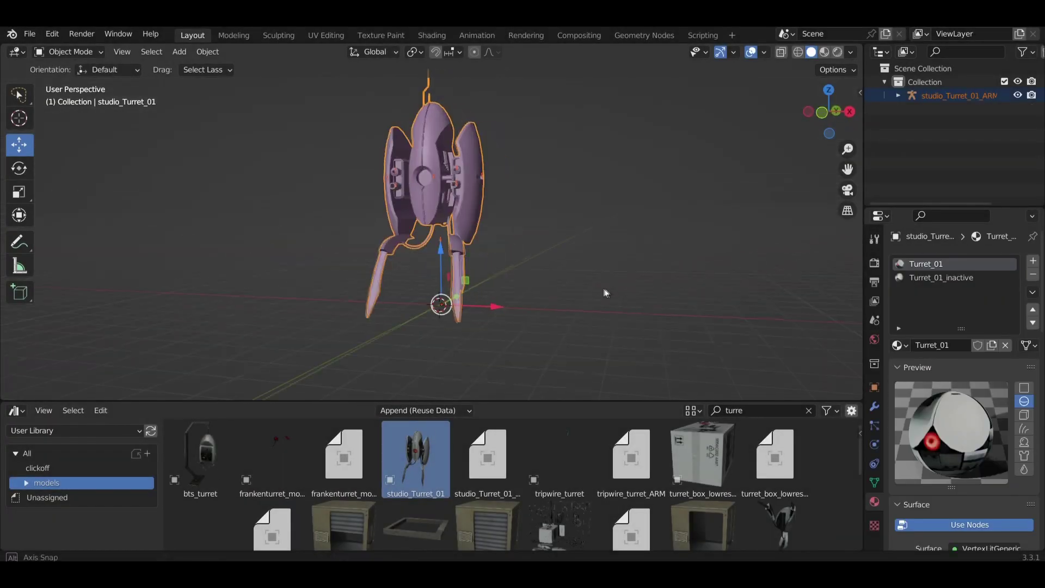
{"action": "left_click", "coordinate": [432, 35]}
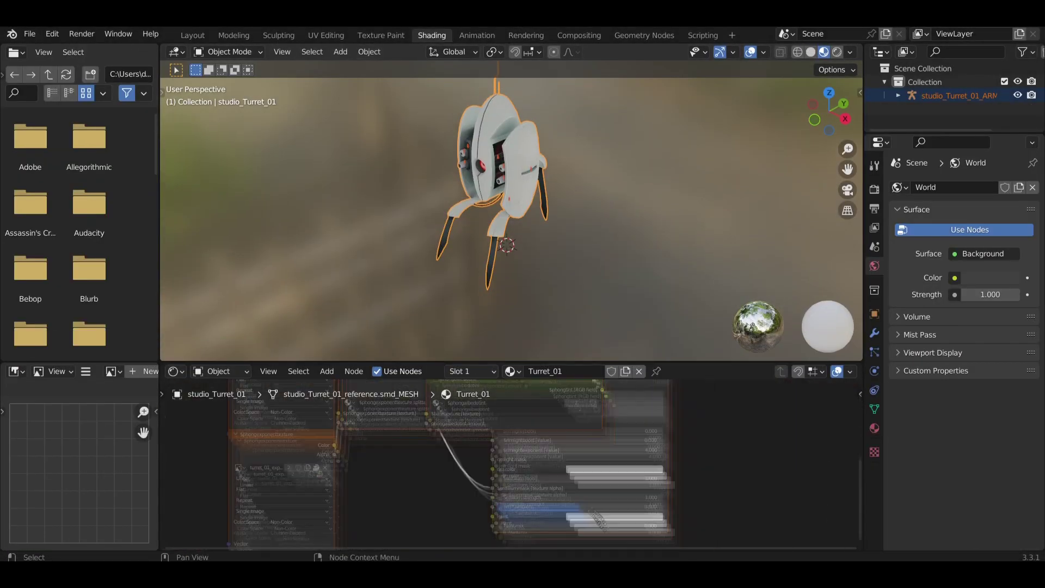
{"action": "mouse_move", "coordinate": [586, 187]}
{"action": "middle_mouse_down"}
{"action": "mouse_move", "coordinate": [697, 210]}
{"action": "mouse_move", "coordinate": [599, 190]}
{"action": "middle_mouse_up"}
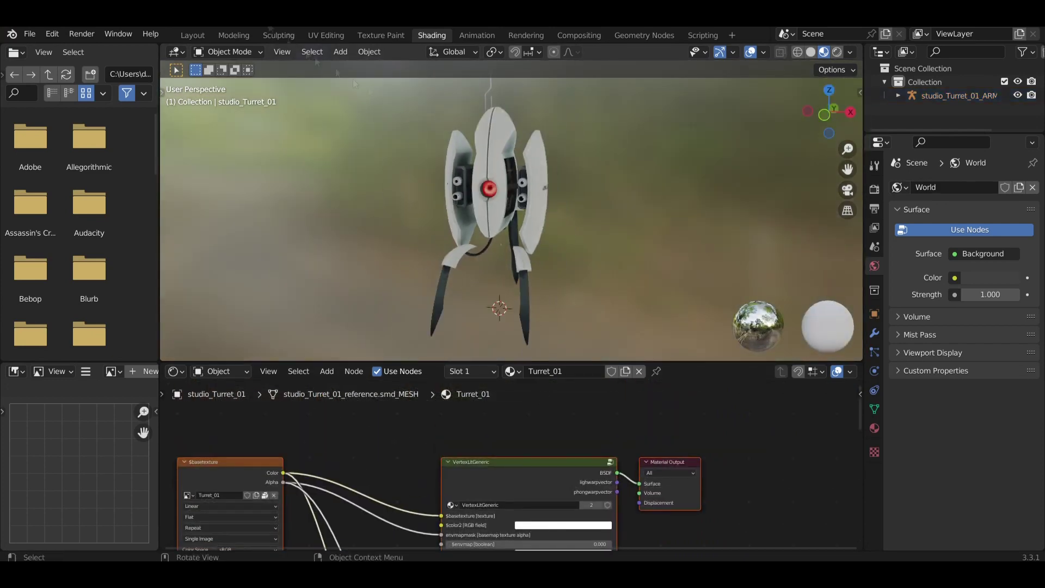
{"action": "left_click", "coordinate": [193, 34]}
{"action": "middle_click_drag", "start_coordinate": [531, 189], "coordinate": [674, 250]}
Check the export formats and deselect all to view the turret's unwrapped texture.
{"action": "left_click", "coordinate": [30, 33]}
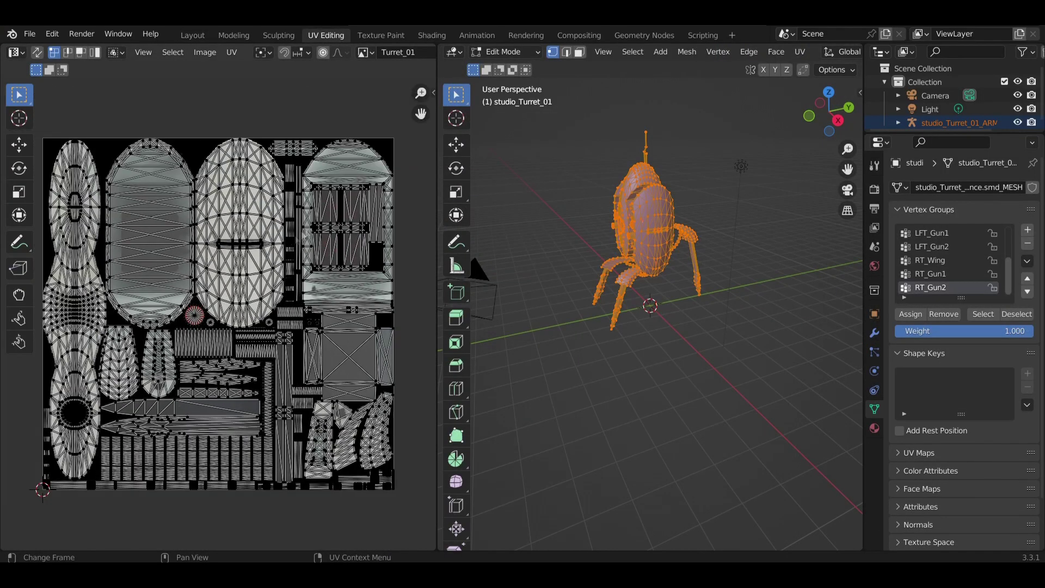
{"action": "key", "text": "alt+a"}
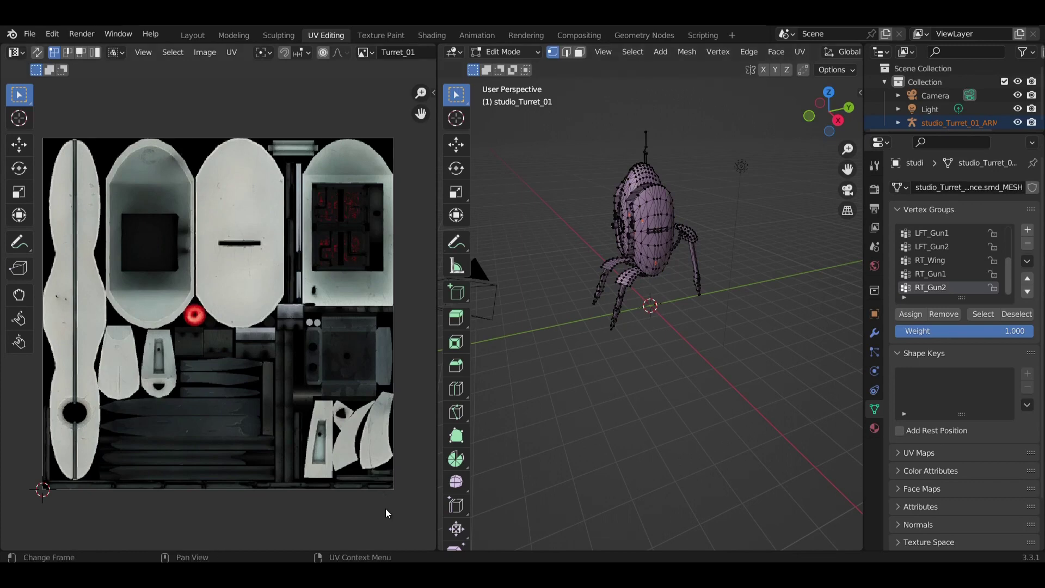
{"action": "left_click", "coordinate": [205, 51]}
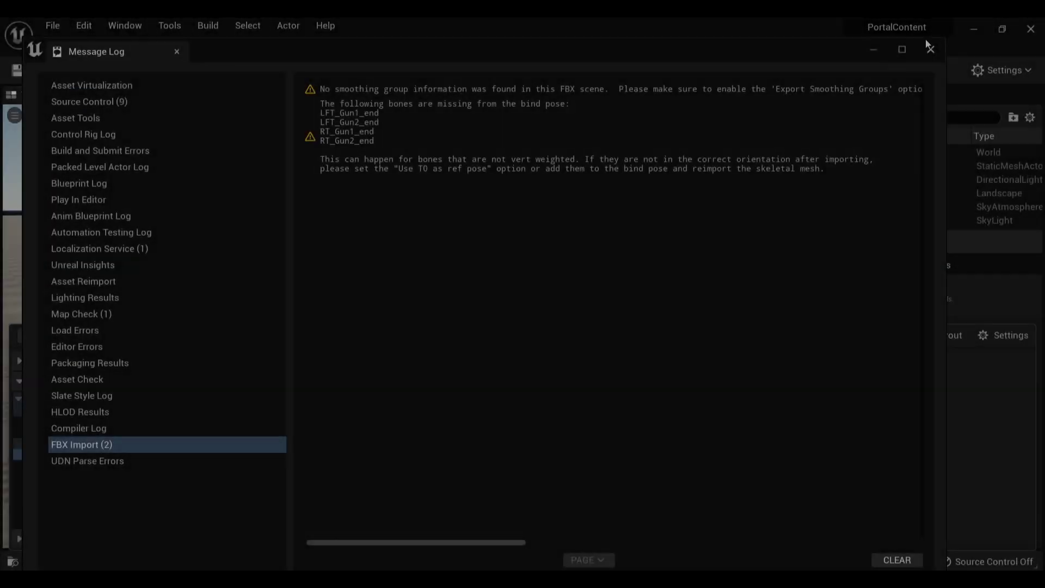
Place Turret3 in the level, create a new turret material and import Turret_01Albedo into Turrets.
{"action": "left_click", "coordinate": [930, 49]}
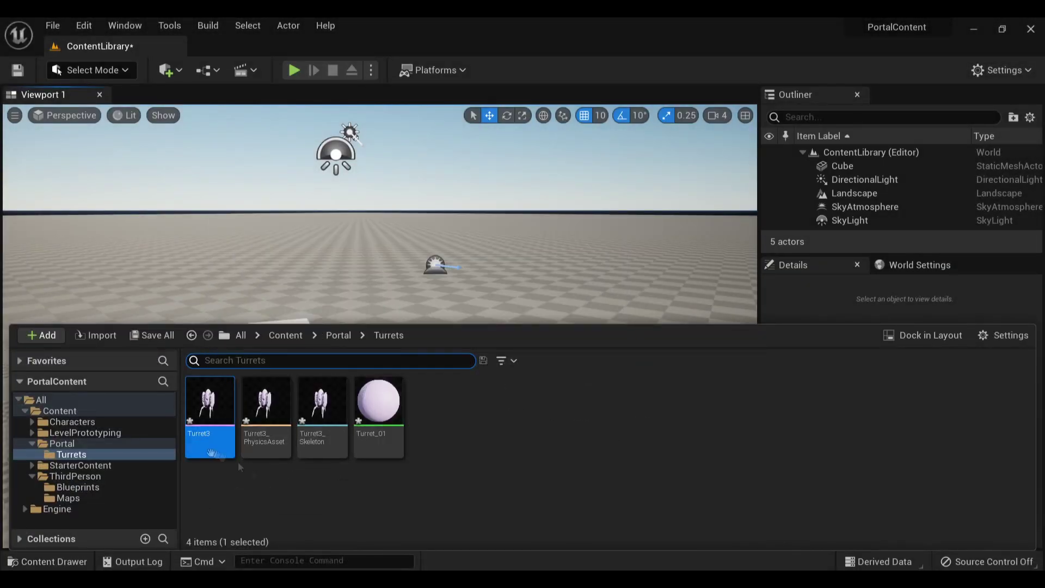
{"action": "left_click_drag", "start_coordinate": [237, 462], "coordinate": [501, 357]}
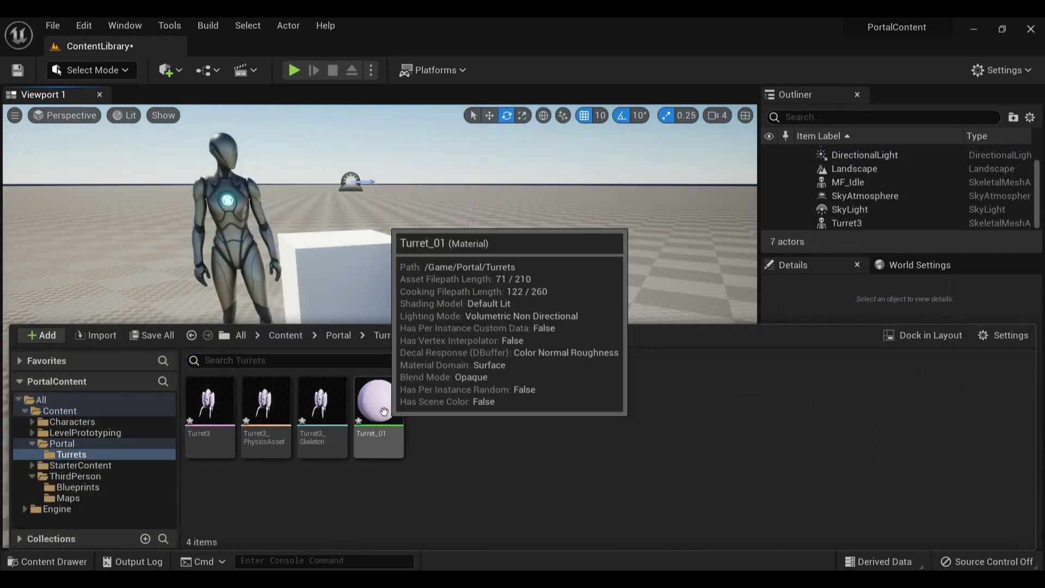
{"action": "right_click", "coordinate": [422, 425]}
{"action": "left_click", "coordinate": [517, 377]}
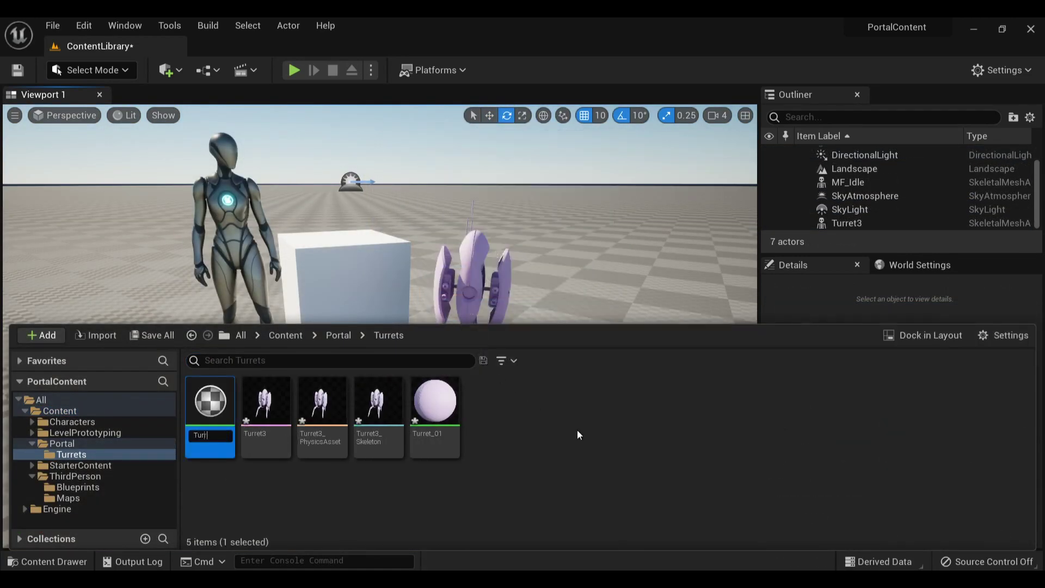
{"action": "type", "text": "Turret_Mat"}
{"action": "key", "text": "Return"}
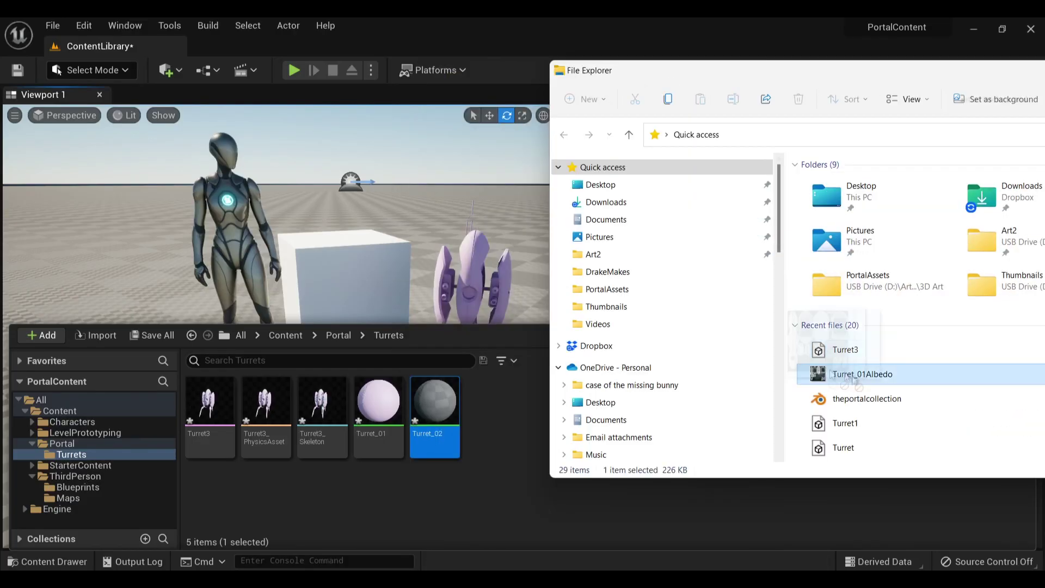
{"action": "left_click_drag", "start_coordinate": [863, 368], "coordinate": [588, 418]}
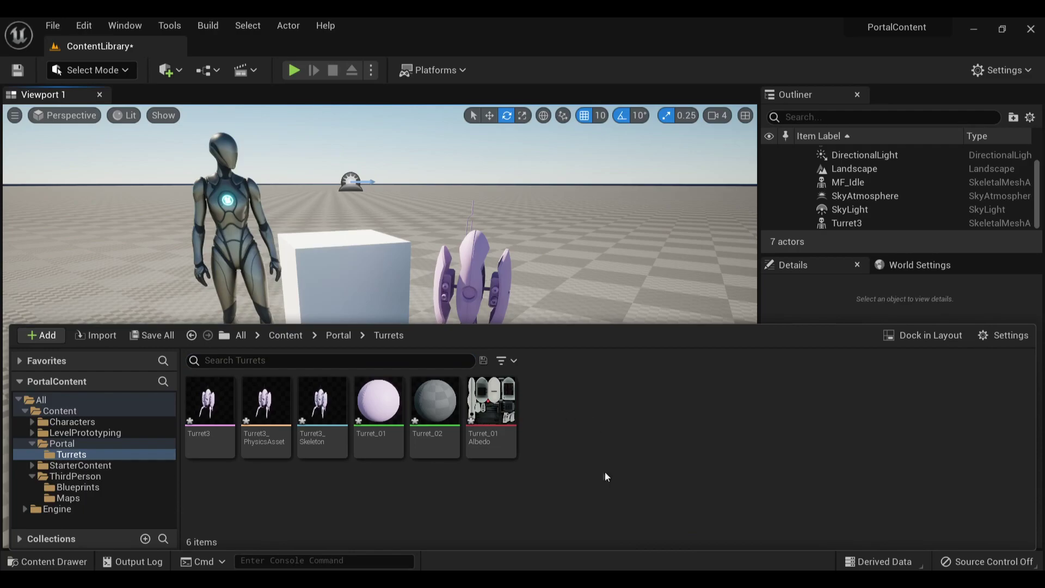
{"action": "double_click", "coordinate": [435, 405]}
Wire the Turret_01Albedo texture into Turret_02's Base Color, then apply and save.
{"action": "key", "text": "ctrl+space"}
{"action": "left_click_drag", "start_coordinate": [499, 452], "coordinate": [542, 159]}
{"action": "scroll", "coordinate": [440, 160], "scroll_direction": "down", "scroll_amount": 2}
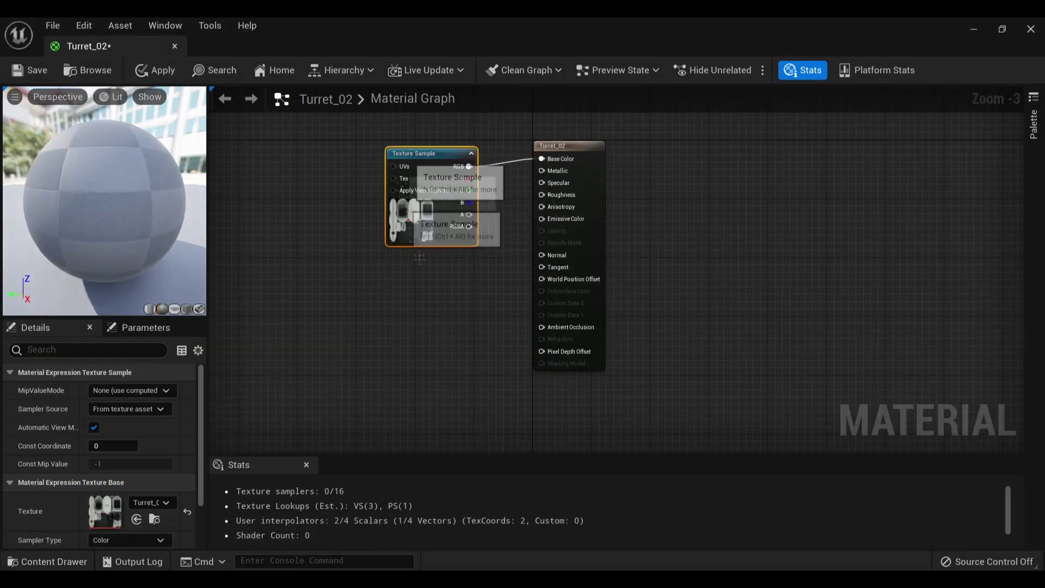
{"action": "mouse_move", "coordinate": [421, 309]}
{"action": "right_mouse_down"}
{"action": "mouse_move", "coordinate": [487, 344]}
{"action": "mouse_move", "coordinate": [428, 305]}
{"action": "right_mouse_up"}
{"action": "left_click_drag", "start_coordinate": [99, 214], "coordinate": [158, 221]}
{"action": "left_click", "coordinate": [155, 70]}
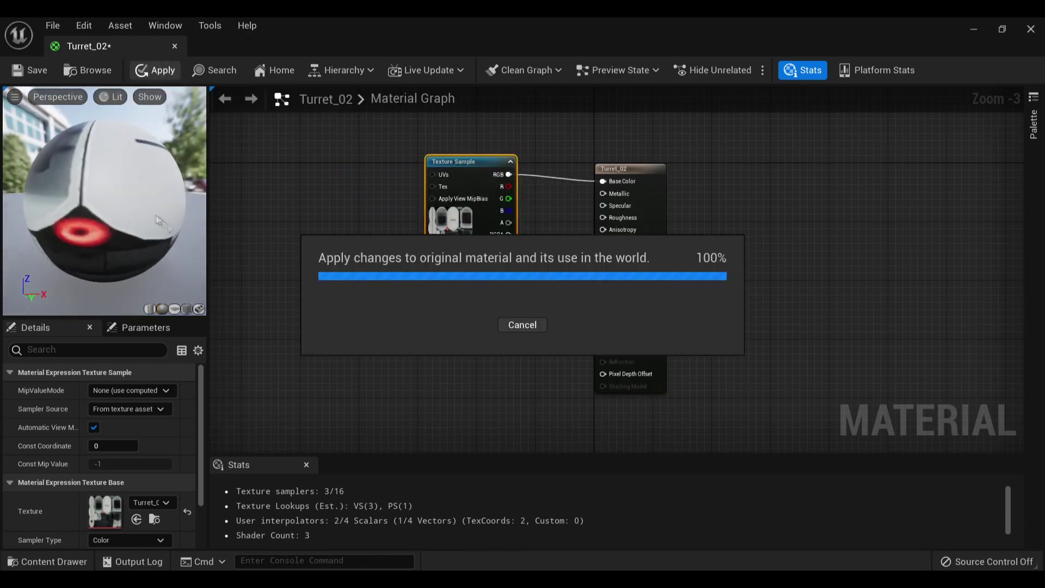
{"action": "left_click", "coordinate": [30, 70]}
Assign Turret_02 to Turret3's material slot in the level and reselect the turret.
{"action": "left_click", "coordinate": [175, 45]}
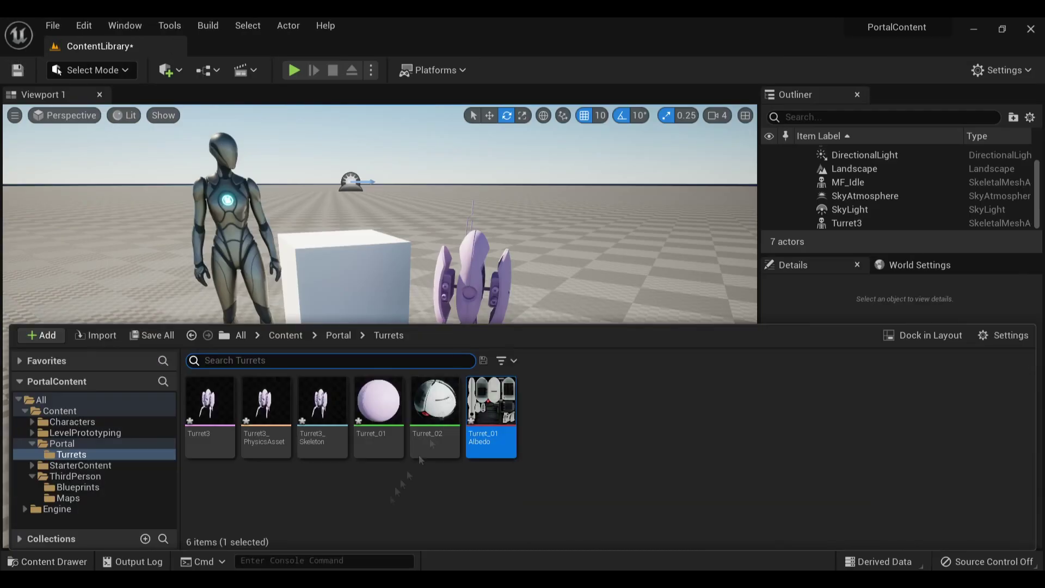
{"action": "left_click", "coordinate": [472, 294]}
{"action": "scroll", "coordinate": [828, 451], "scroll_direction": "down", "scroll_amount": 1}
{"action": "key", "text": "ctrl+space"}
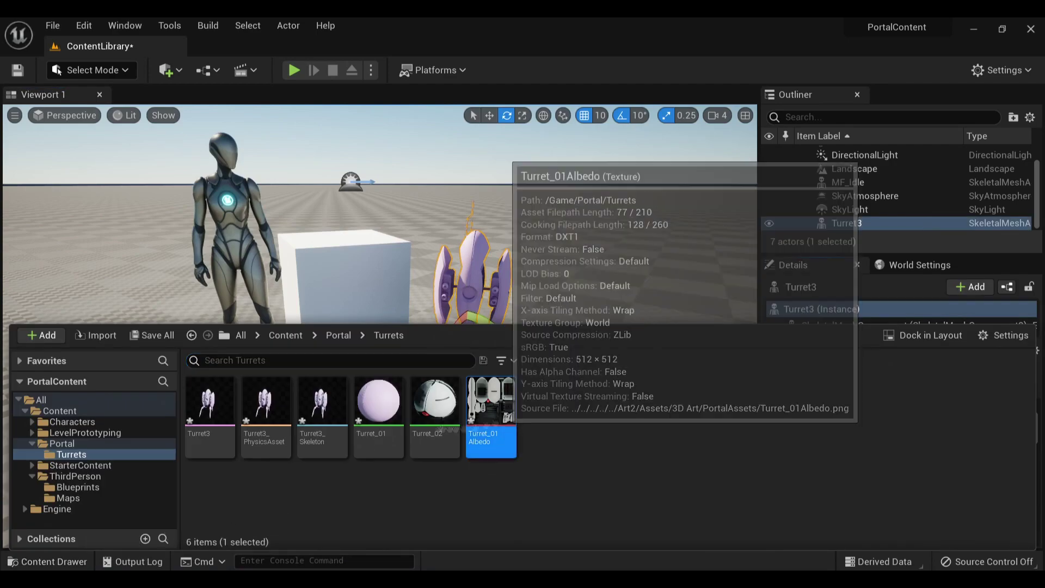
{"action": "left_click_drag", "start_coordinate": [485, 439], "coordinate": [915, 466]}
{"action": "left_click", "coordinate": [588, 334]}
{"action": "scroll", "coordinate": [588, 334], "scroll_direction": "up", "scroll_amount": 4}
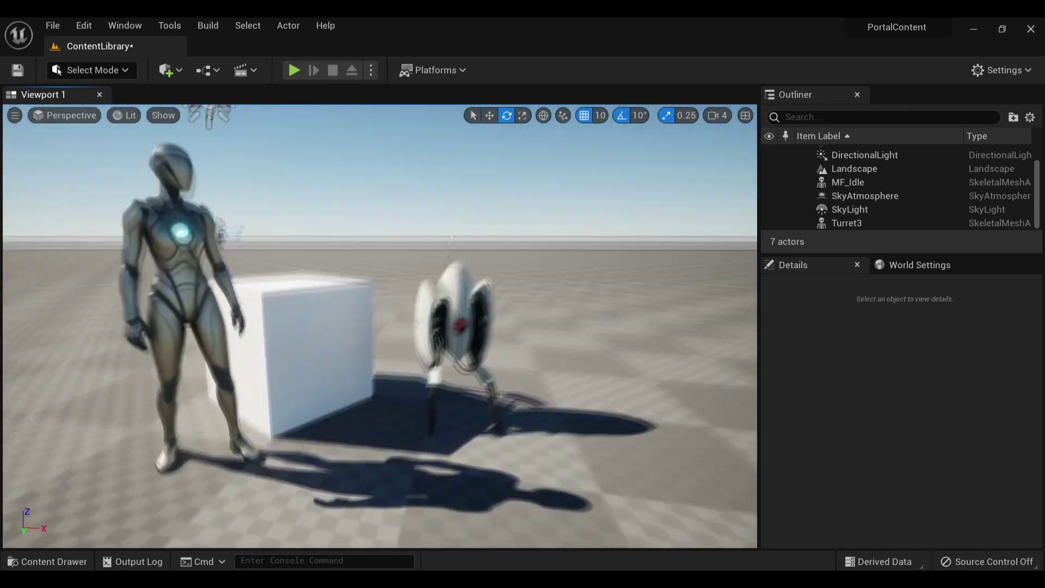
{"action": "left_click", "coordinate": [847, 223]}
Duplicate the selected turret, then highlight Portal 2's April 18, 2011 release date.
{"action": "key", "text": "w"}
{"action": "key", "text": "ctrl+d"}
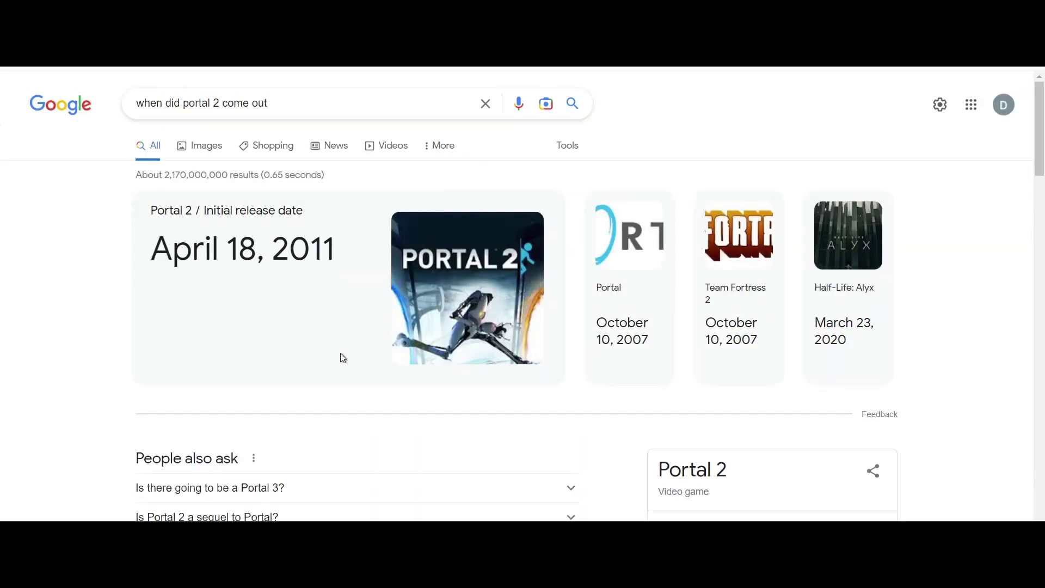
{"action": "left_click_drag", "start_coordinate": [351, 266], "coordinate": [126, 269]}
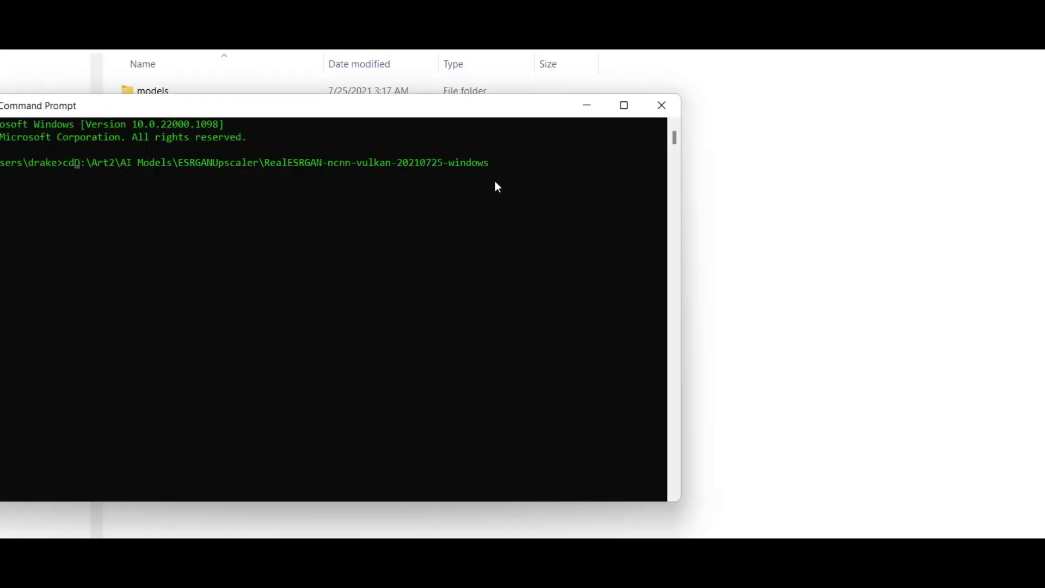
Rename the texture to input, switch to D: and run the realesrgan-ncnn-vulkan upscaling command.
{"action": "key", "text": "Return"}
{"action": "type", "text": "d:"}
{"action": "key", "text": "Return"}
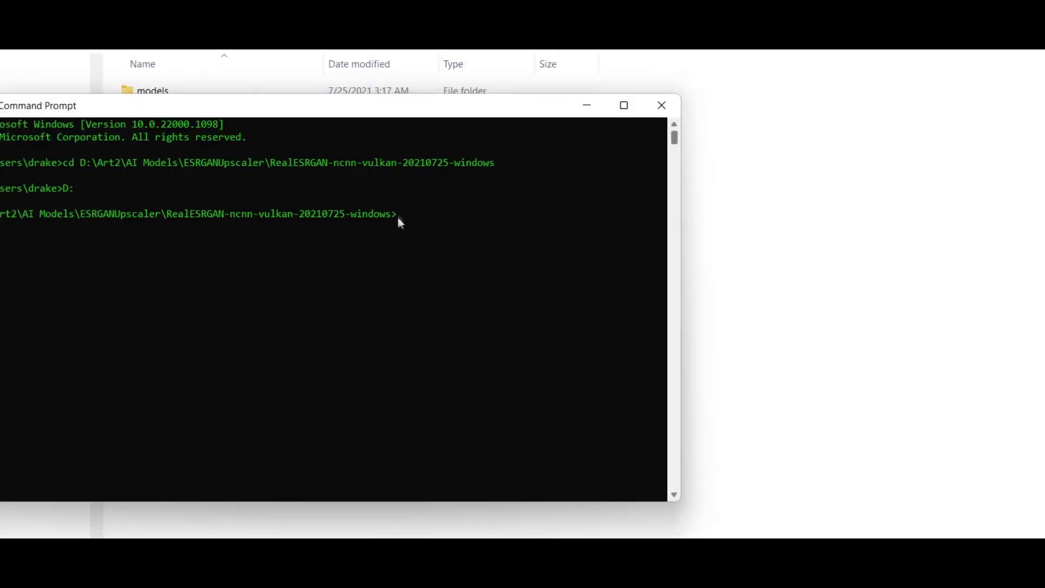
{"action": "right_click", "coordinate": [399, 218]}
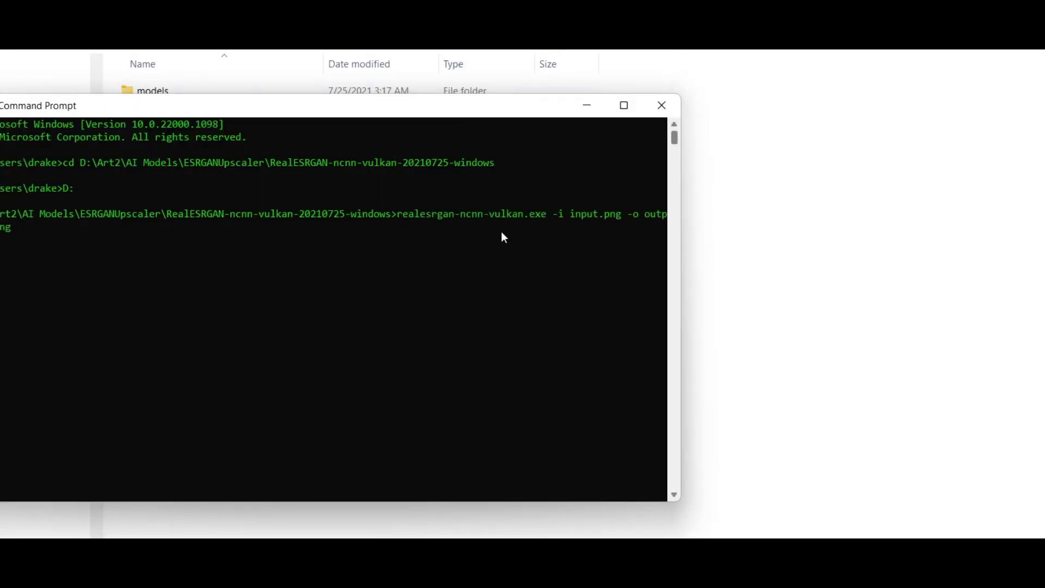
{"action": "key", "text": "Return"}
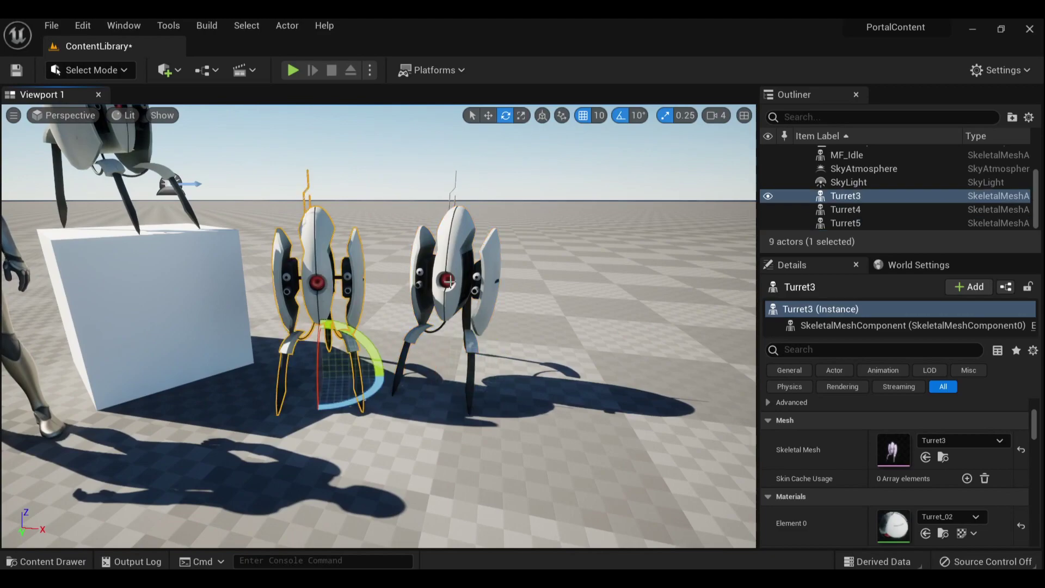
Select the turret copies, then frame Turret7 and another turret from the Outliner.
{"action": "left_click", "coordinate": [447, 281], "text": "ctrl"}
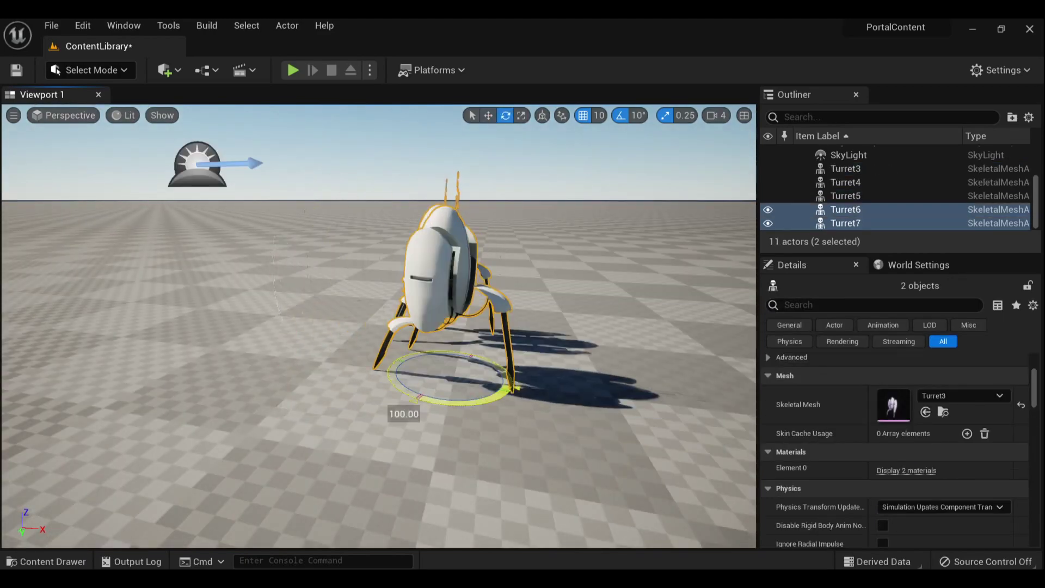
{"action": "key", "text": "Escape"}
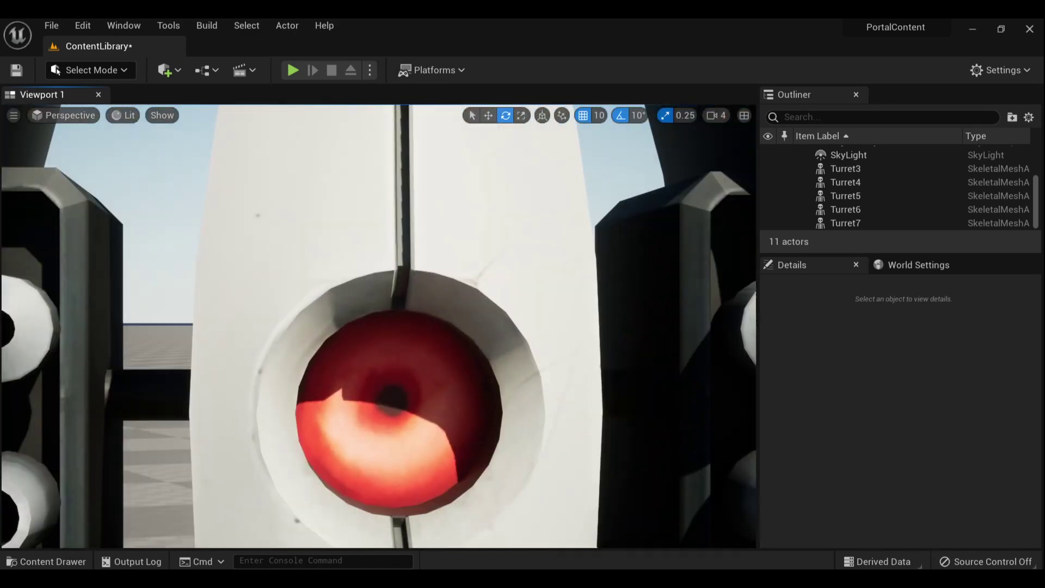
{"action": "double_click", "coordinate": [846, 222]}
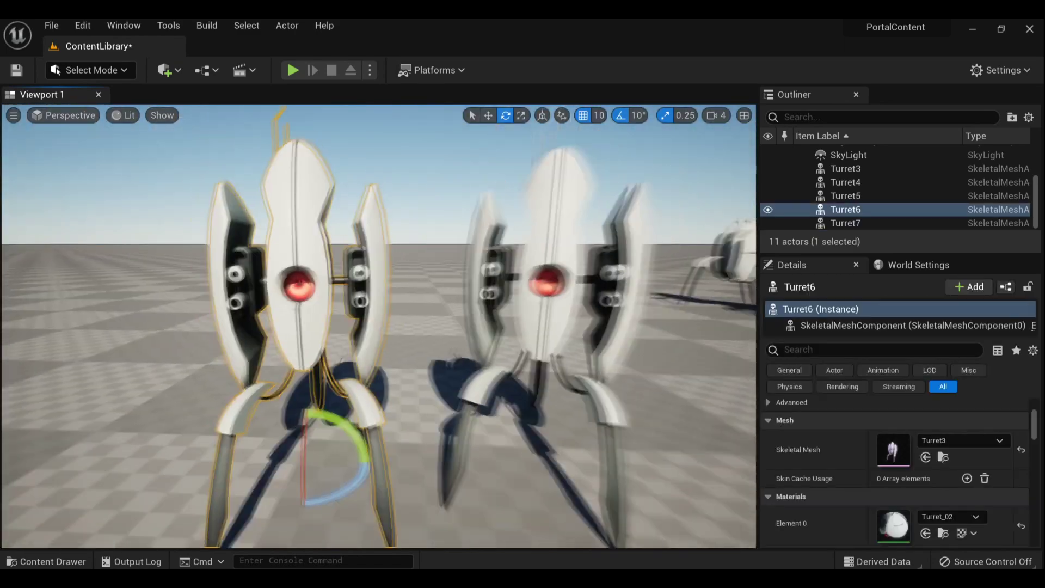
{"action": "double_click", "coordinate": [846, 222]}
{"action": "key", "text": "Escape"}
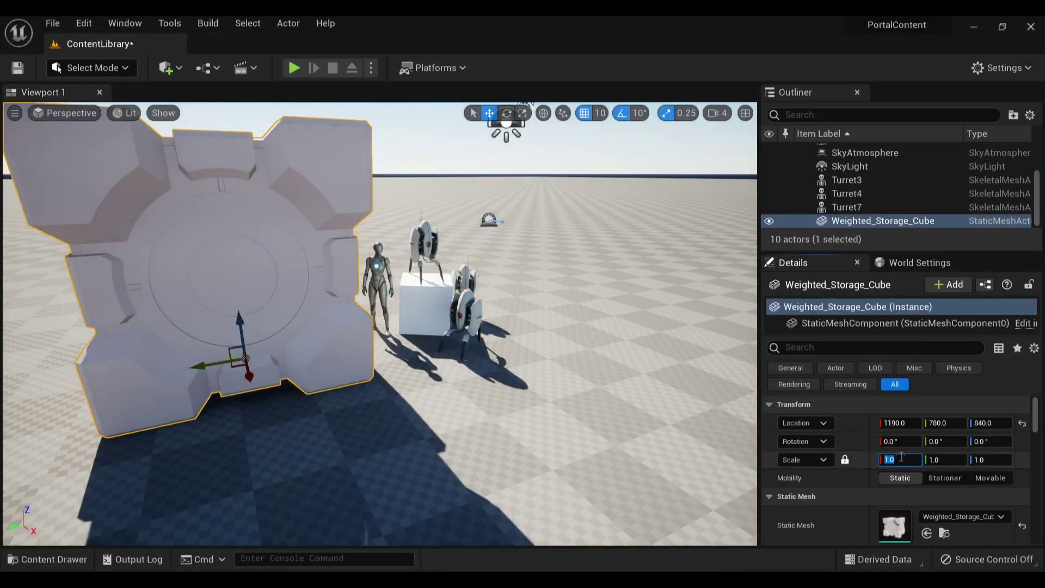
Scale the Weighted_Storage_Cube to 0.2 and create a metal_box_1 material in Cubes.
{"action": "type", "text": "0.2"}
{"action": "key", "text": "Return"}
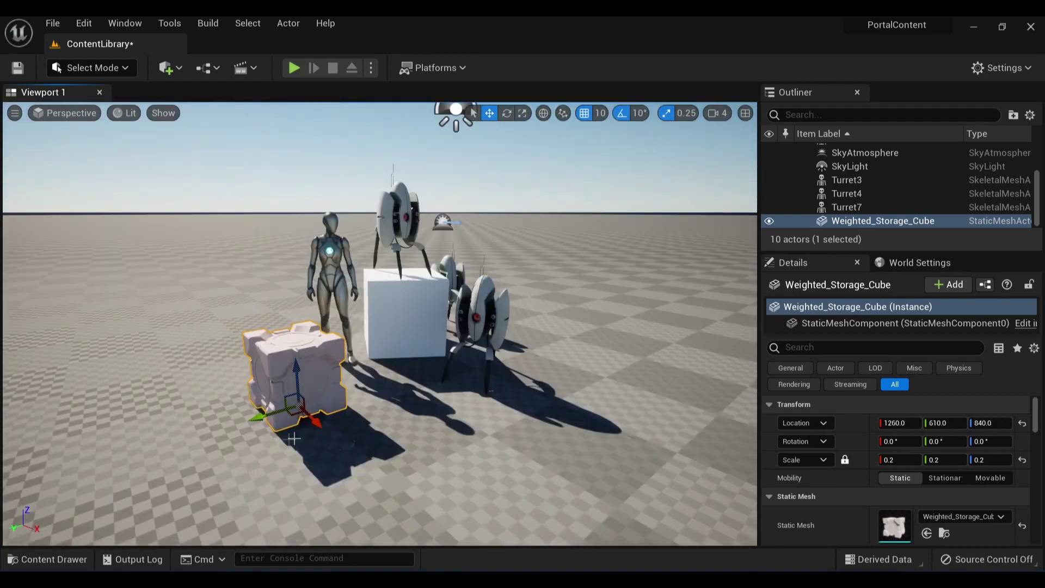
{"action": "key", "text": "ctrl+space"}
{"action": "right_click", "coordinate": [389, 423]}
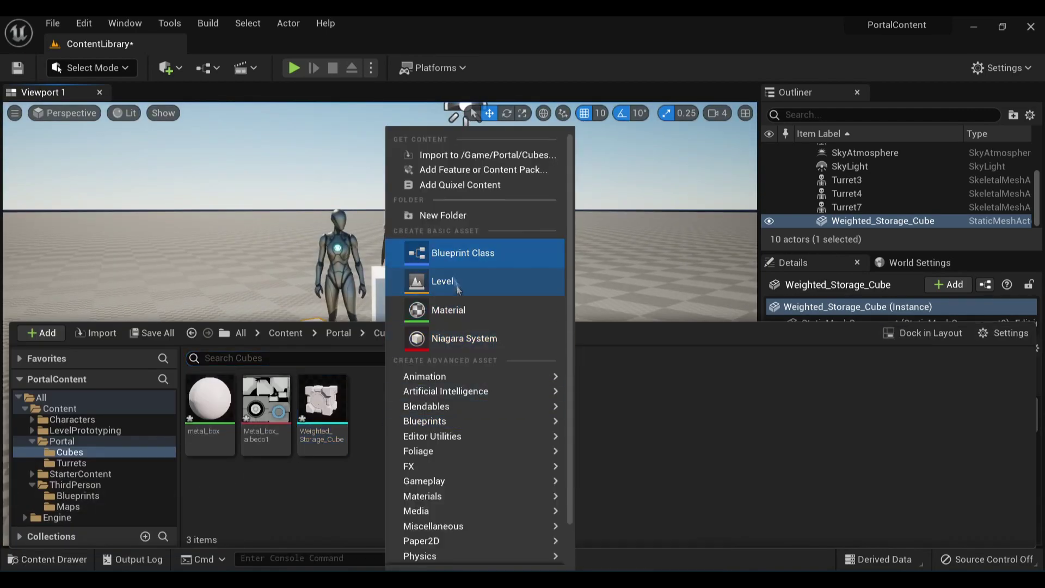
{"action": "left_click", "coordinate": [448, 310]}
{"action": "type", "text": "metal_box_1"}
{"action": "key", "text": "Return"}
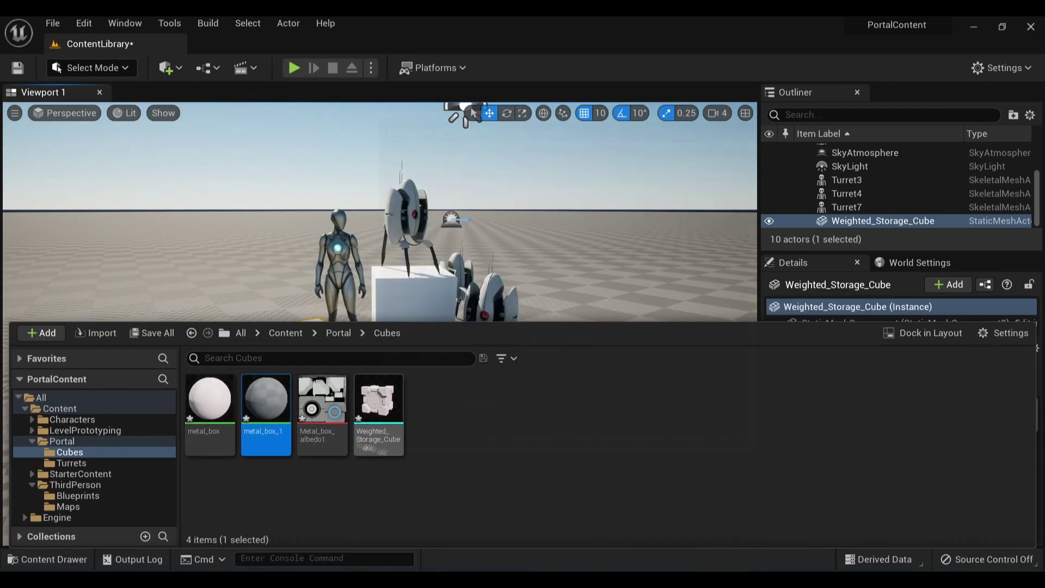
Feed the metal box albedo texture into metal_box_1, save it and view it on the cube.
{"action": "double_click", "coordinate": [323, 403]}
{"action": "left_click", "coordinate": [47, 559]}
{"action": "left_click_drag", "start_coordinate": [265, 435], "coordinate": [538, 170]}
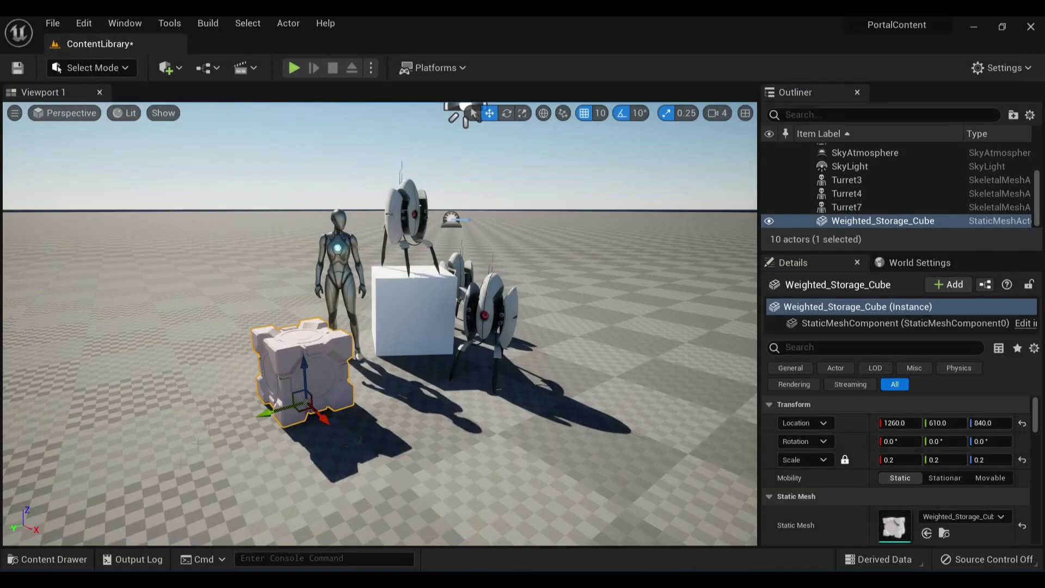
{"action": "key", "text": "ctrl+space"}
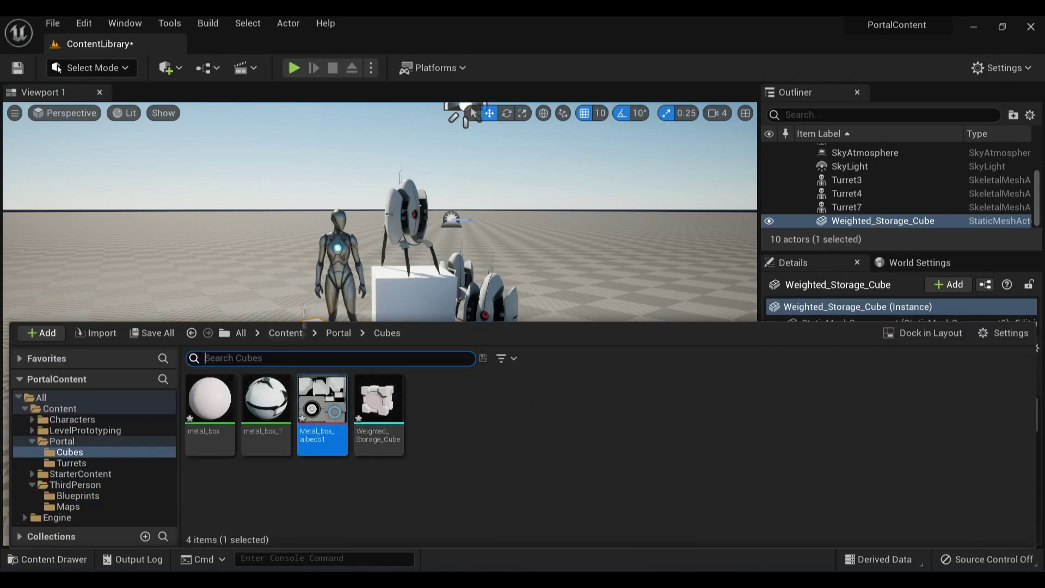
{"action": "key", "text": "ctrl+space"}
{"action": "scroll", "coordinate": [898, 469], "scroll_direction": "down", "scroll_amount": 2}
{"action": "key", "text": "f"}
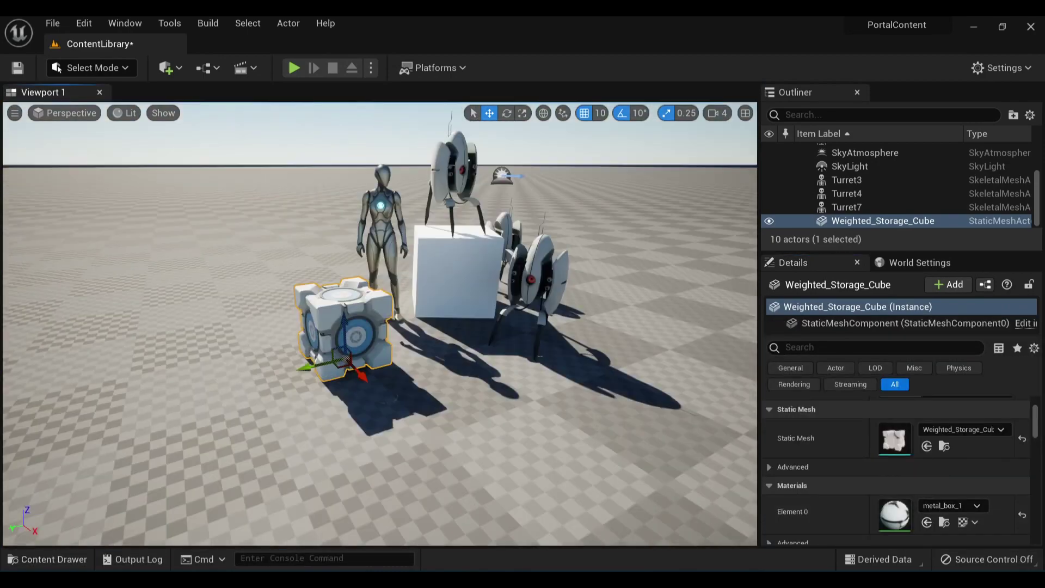
{"action": "key", "text": "Escape"}
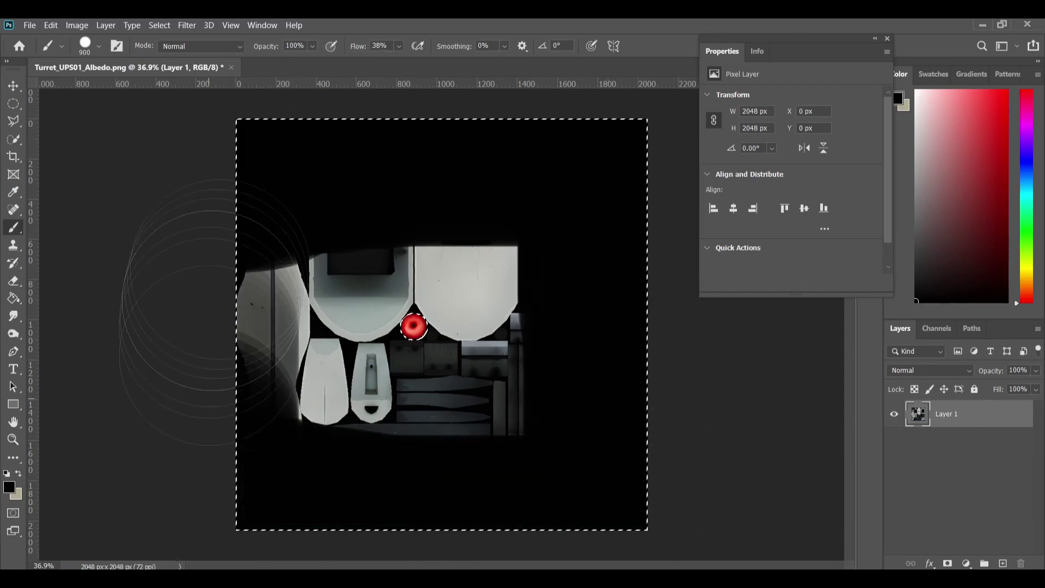
Wire the red eye texture into Turret_03's Emissive Color so Turret3's eye glows.
{"action": "key", "text": "m"}
{"action": "right_click", "coordinate": [327, 180]}
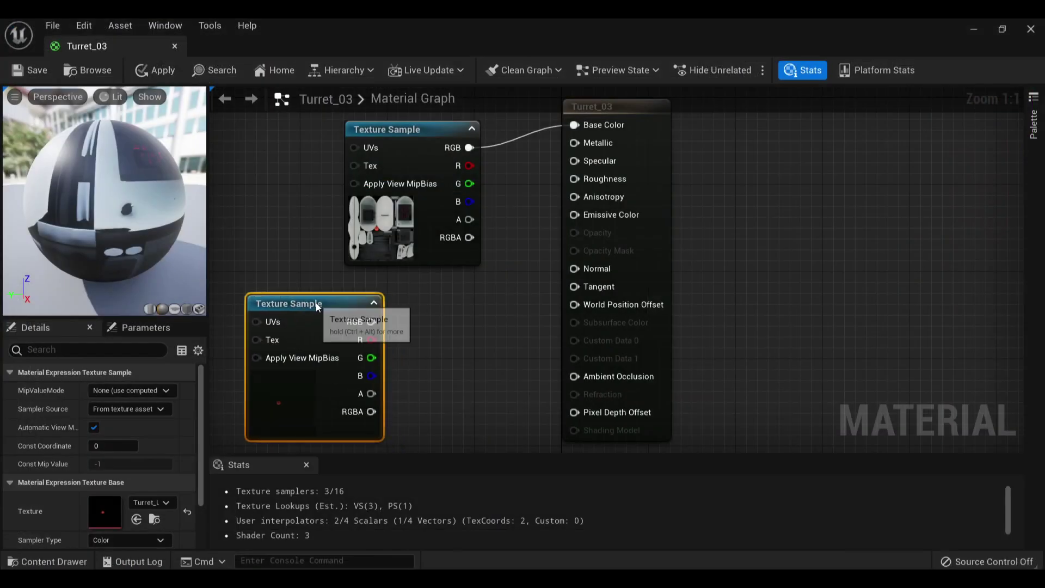
{"action": "left_click_drag", "start_coordinate": [544, 240], "coordinate": [574, 215]}
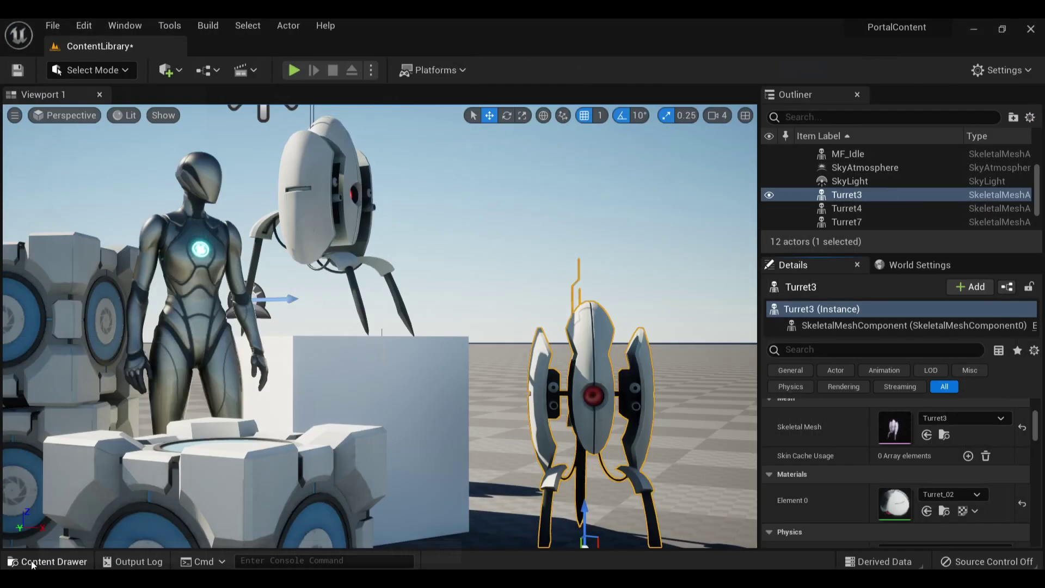
{"action": "key", "text": "ctrl+space"}
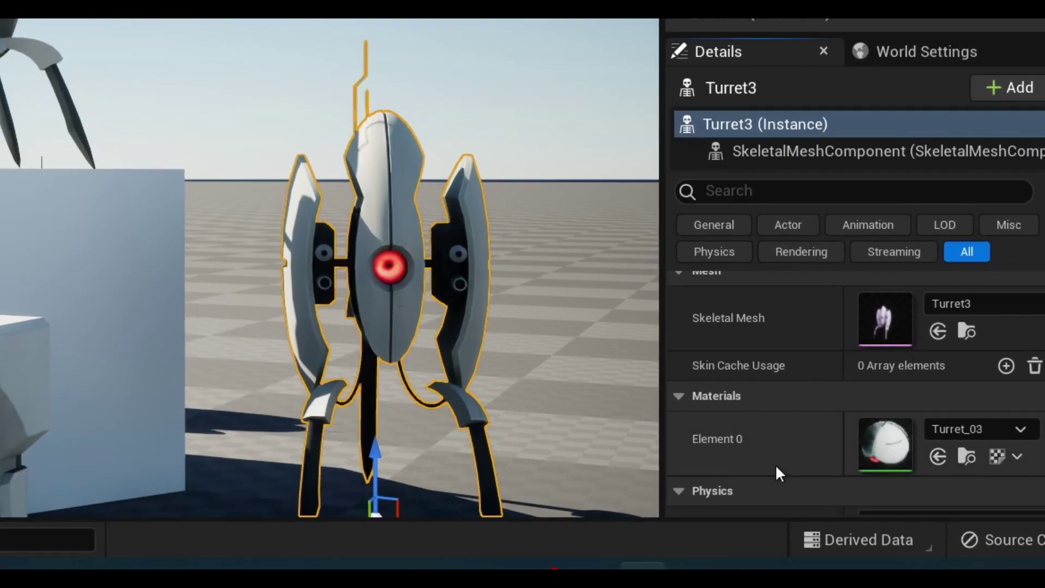
{"action": "left_click", "coordinate": [523, 374]}
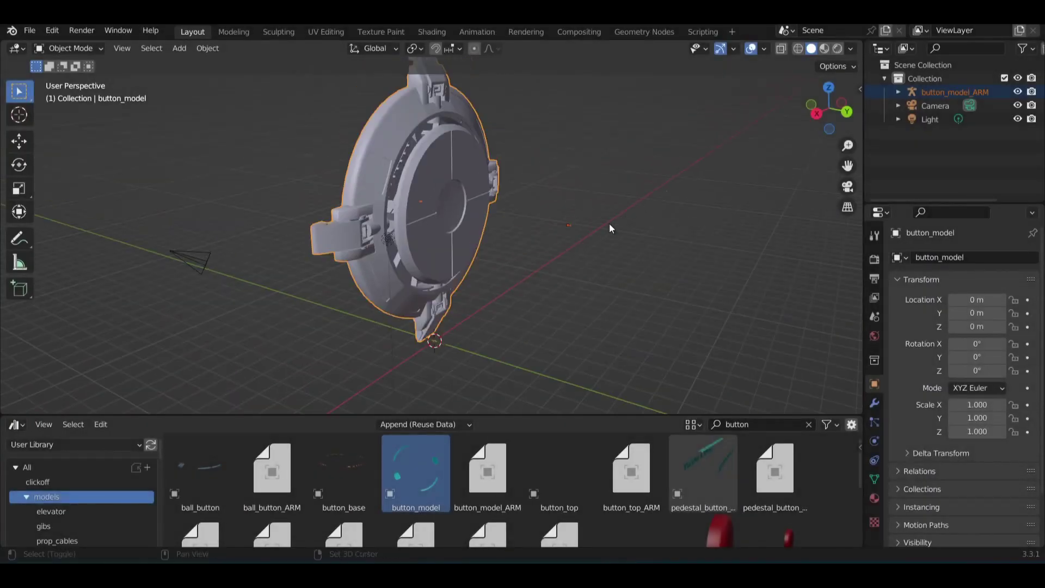
Show materials, then try the Door_02 and test_chamber_door models and remove both.
{"action": "left_click", "coordinate": [824, 49]}
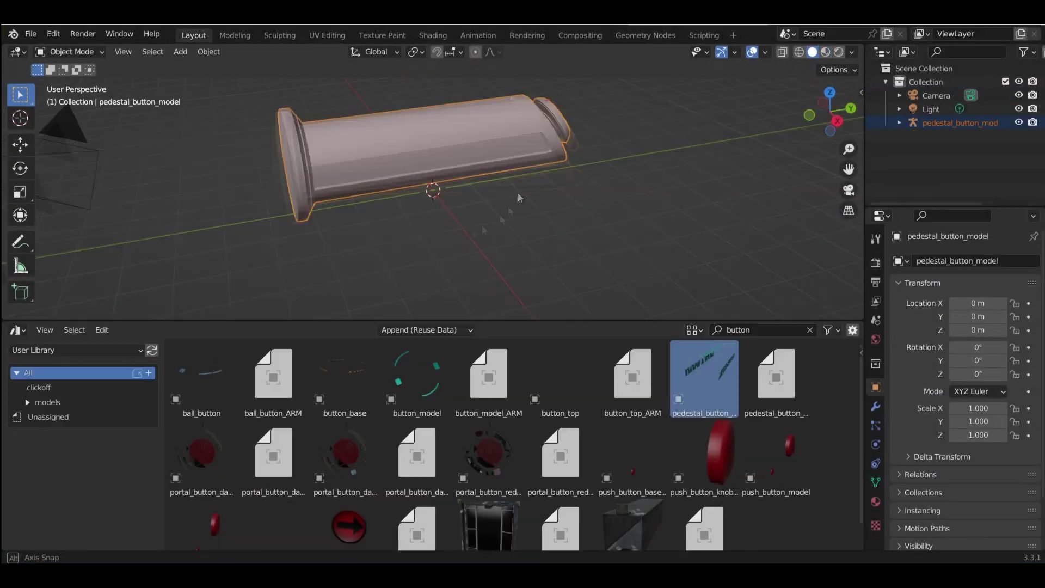
{"action": "left_click", "coordinate": [31, 33]}
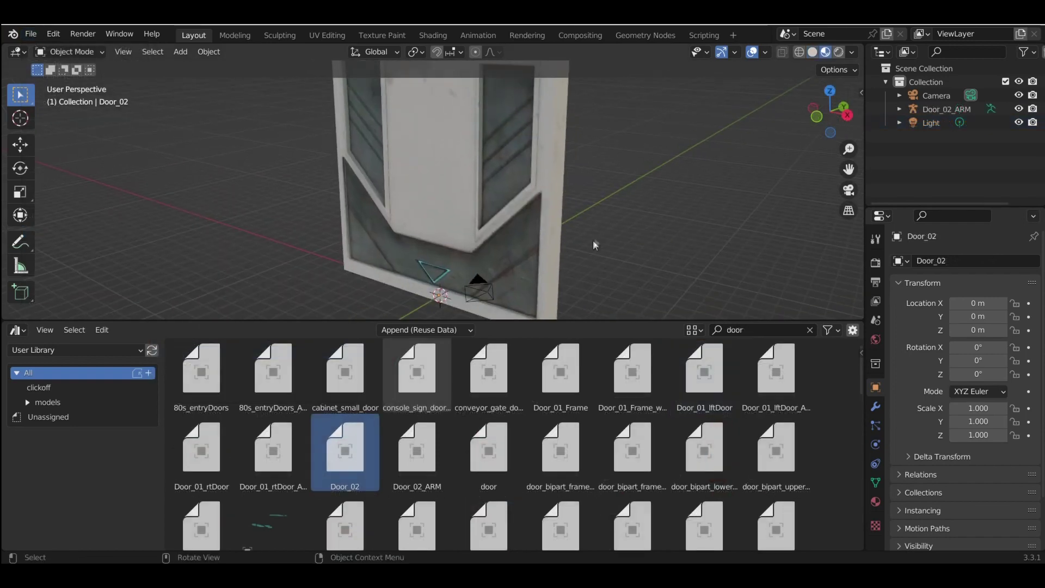
{"action": "scroll", "coordinate": [312, 259], "scroll_direction": "down", "scroll_amount": 4}
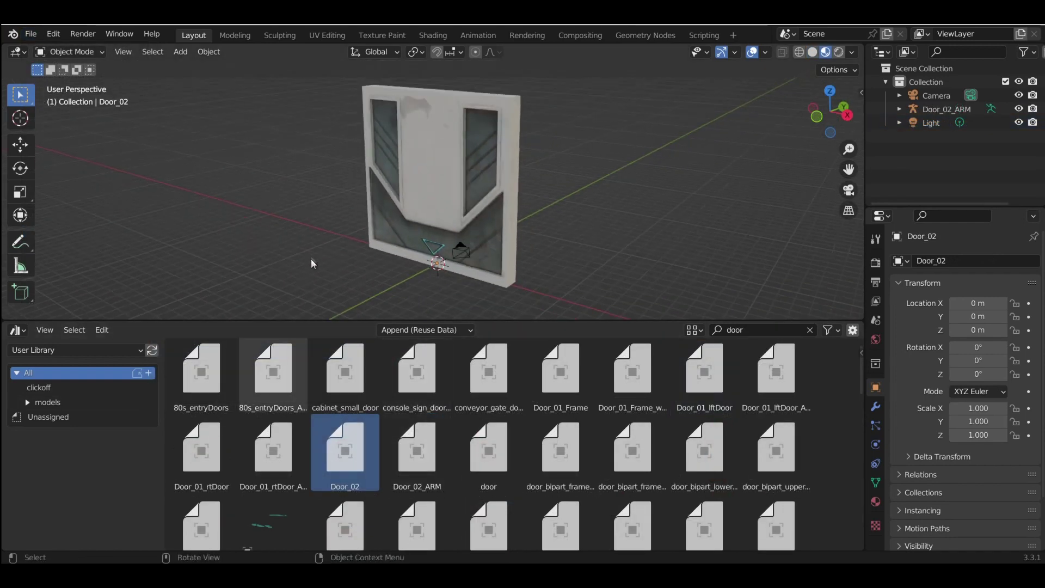
{"action": "middle_click_drag", "start_coordinate": [311, 259], "coordinate": [335, 263]}
{"action": "key", "text": "ctrl+z"}
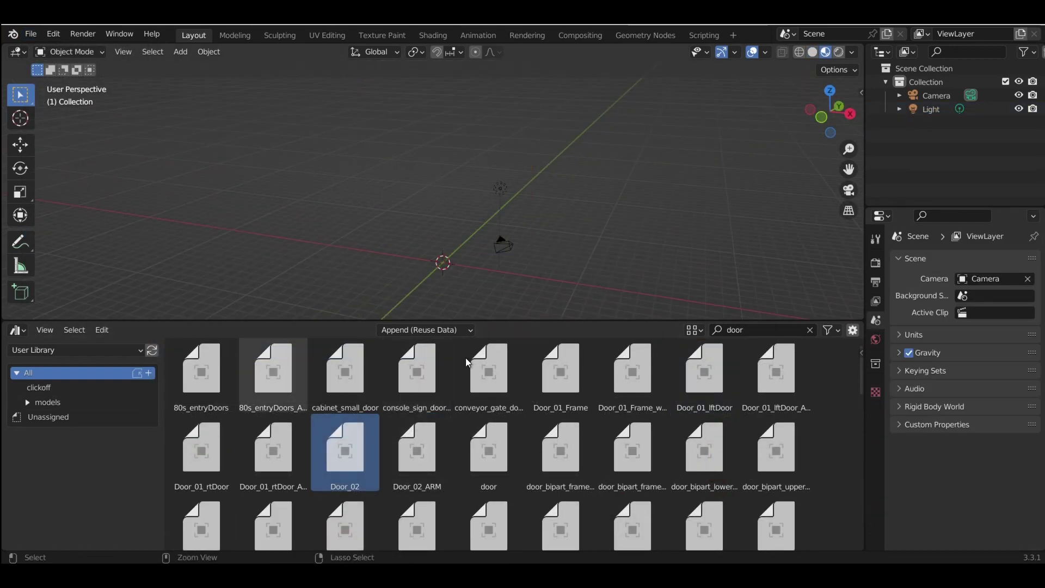
{"action": "middle_click_drag", "start_coordinate": [590, 260], "coordinate": [594, 253]}
{"action": "scroll", "coordinate": [398, 403], "scroll_direction": "down", "scroll_amount": 3}
{"action": "scroll", "coordinate": [398, 402], "scroll_direction": "up", "scroll_amount": 3}
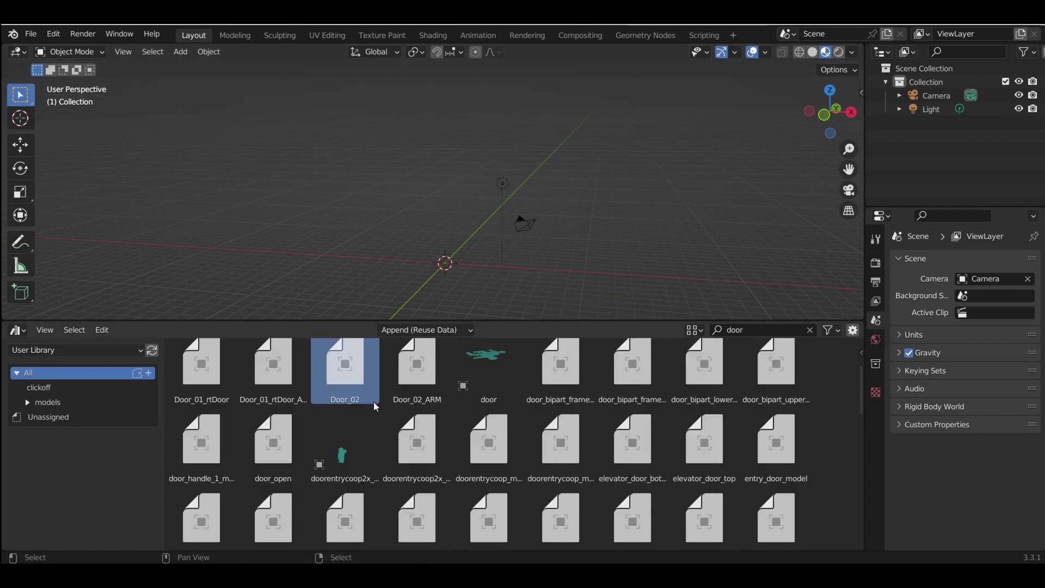
{"action": "scroll", "coordinate": [398, 403], "scroll_direction": "down", "scroll_amount": 10}
{"action": "scroll", "coordinate": [349, 425], "scroll_direction": "up", "scroll_amount": 2}
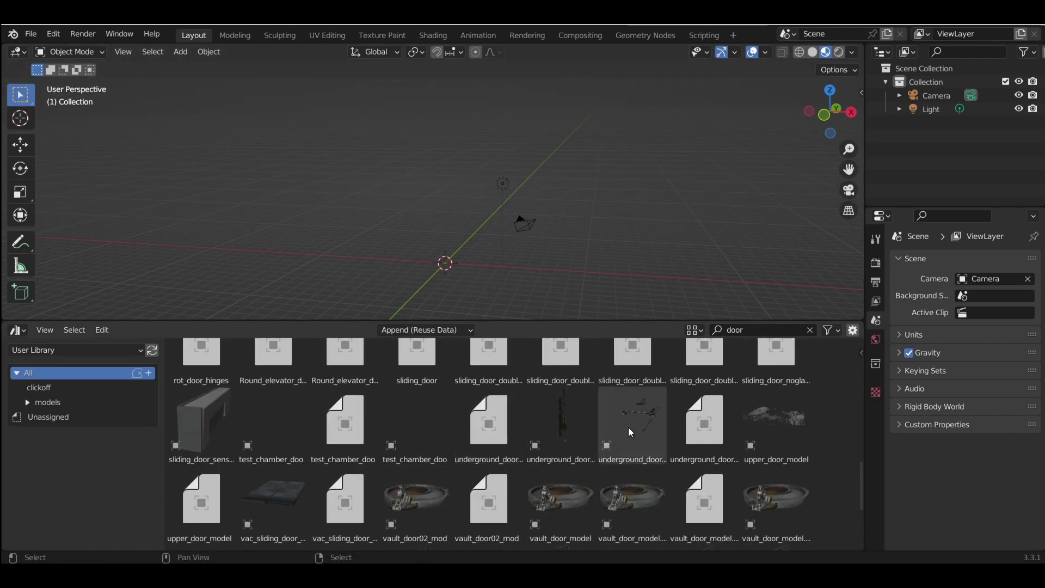
{"action": "scroll", "coordinate": [269, 471], "scroll_direction": "up", "scroll_amount": 1}
{"action": "left_click_drag", "start_coordinate": [438, 271], "coordinate": [441, 267]}
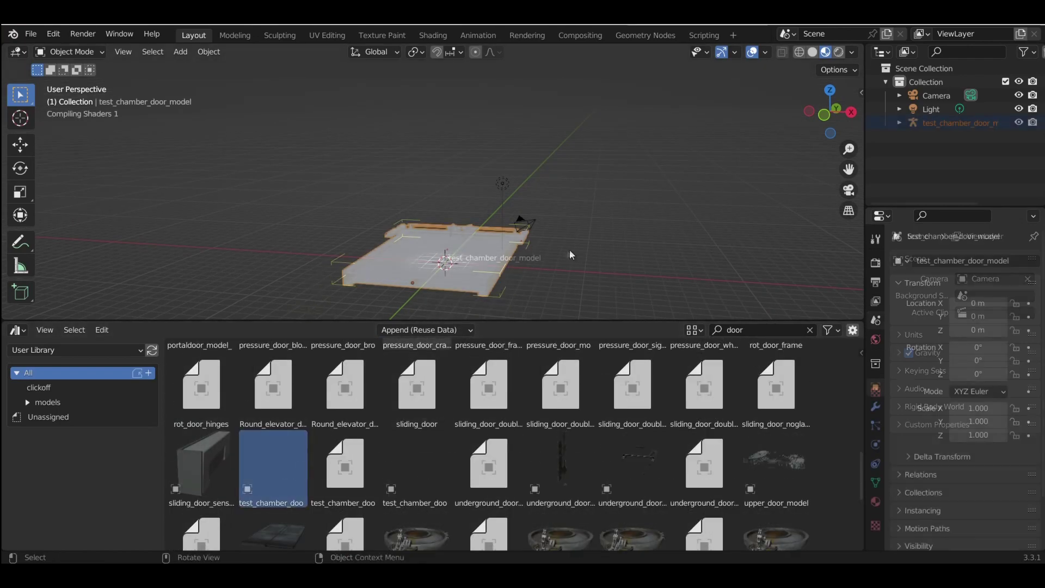
{"action": "key", "text": "ctrl+z"}
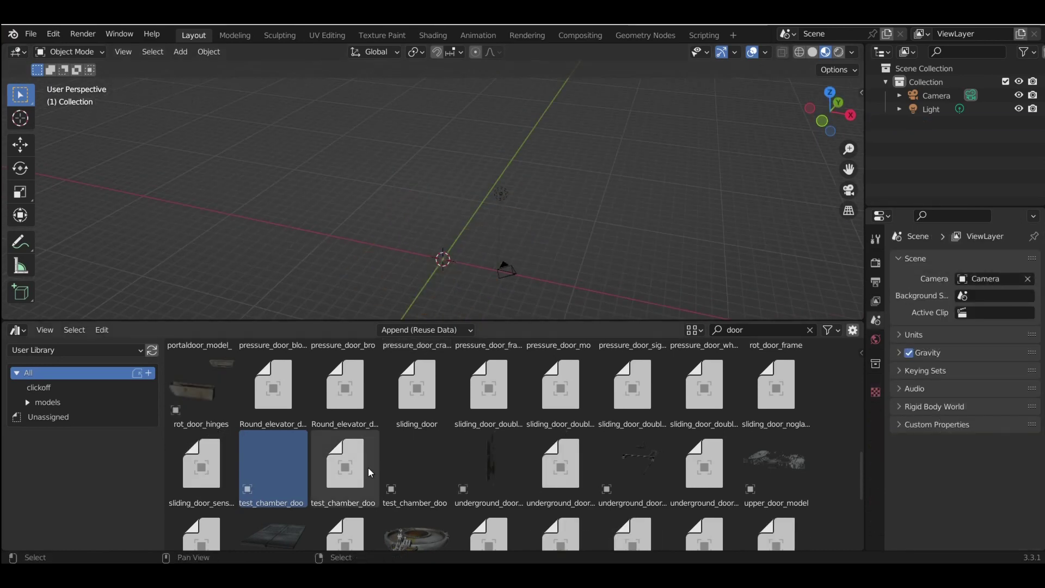
Try both portal_door_model variants, discard them, and keep portal_door_destroyed_model.
{"action": "scroll", "coordinate": [635, 402], "scroll_direction": "up", "scroll_amount": 4}
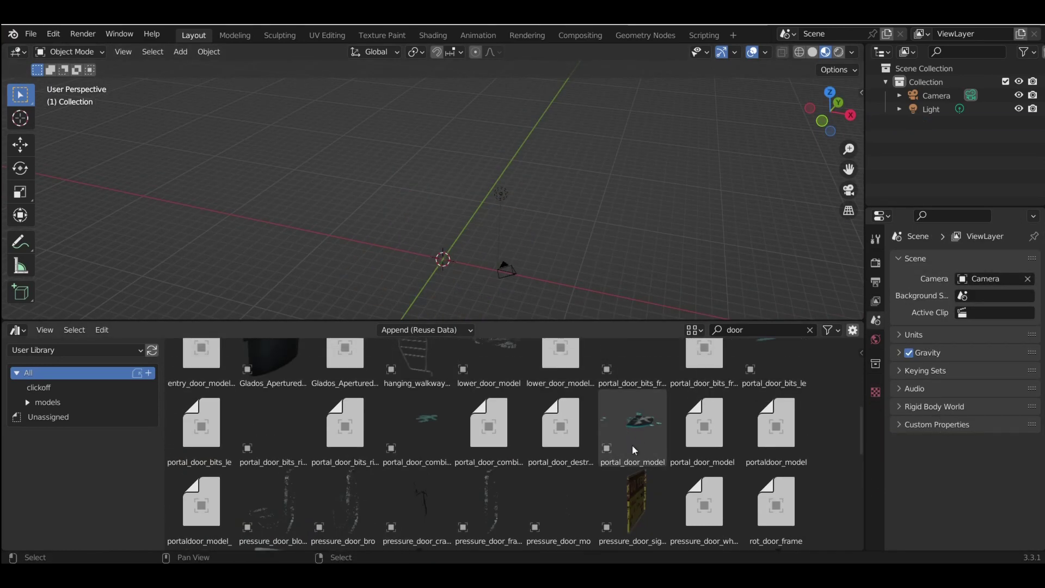
{"action": "scroll", "coordinate": [626, 479], "scroll_direction": "up", "scroll_amount": 2}
{"action": "left_click_drag", "start_coordinate": [444, 261], "coordinate": [444, 261]}
{"action": "middle_click_drag", "start_coordinate": [443, 262], "coordinate": [634, 354]}
{"action": "middle_click_drag", "start_coordinate": [573, 260], "coordinate": [570, 251]}
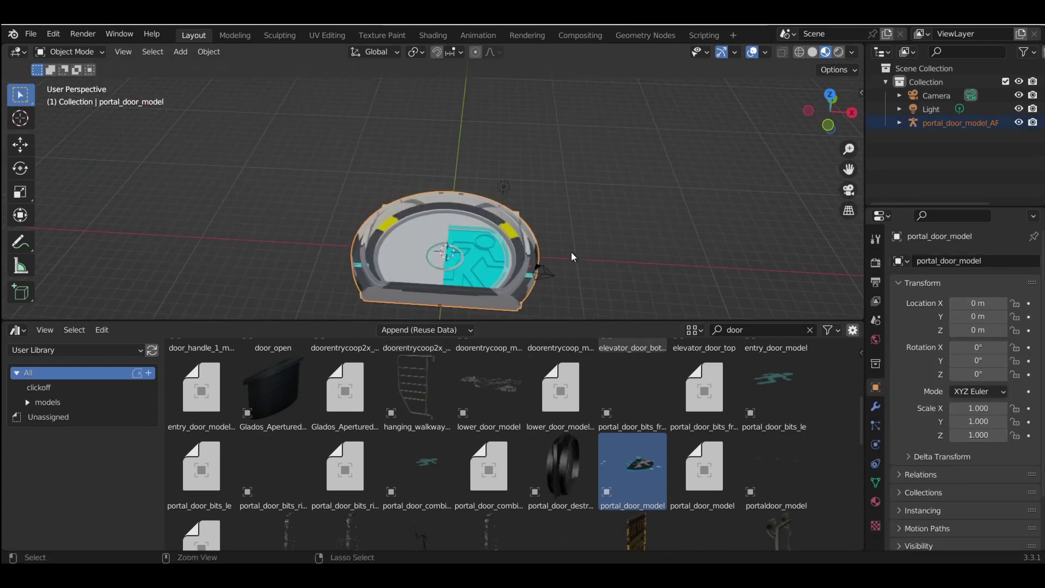
{"action": "key", "text": "Delete"}
{"action": "left_click_drag", "start_coordinate": [704, 471], "coordinate": [447, 254]}
{"action": "middle_click_drag", "start_coordinate": [448, 254], "coordinate": [575, 278]}
{"action": "key", "text": "ctrl+z"}
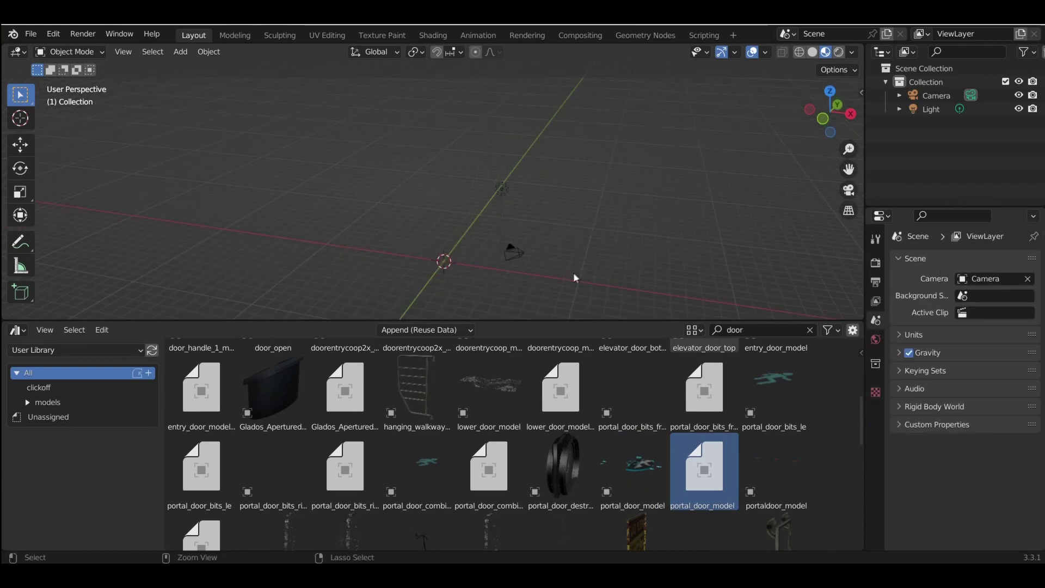
{"action": "left_click", "coordinate": [561, 462]}
{"action": "left_click_drag", "start_coordinate": [448, 265], "coordinate": [447, 265]}
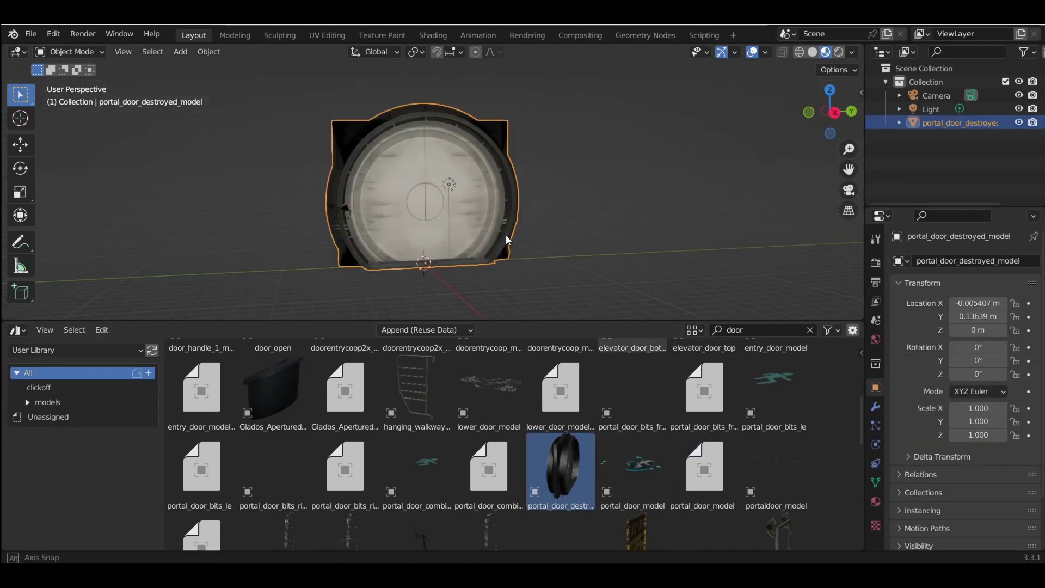
{"action": "middle_click_drag", "start_coordinate": [505, 235], "coordinate": [544, 240]}
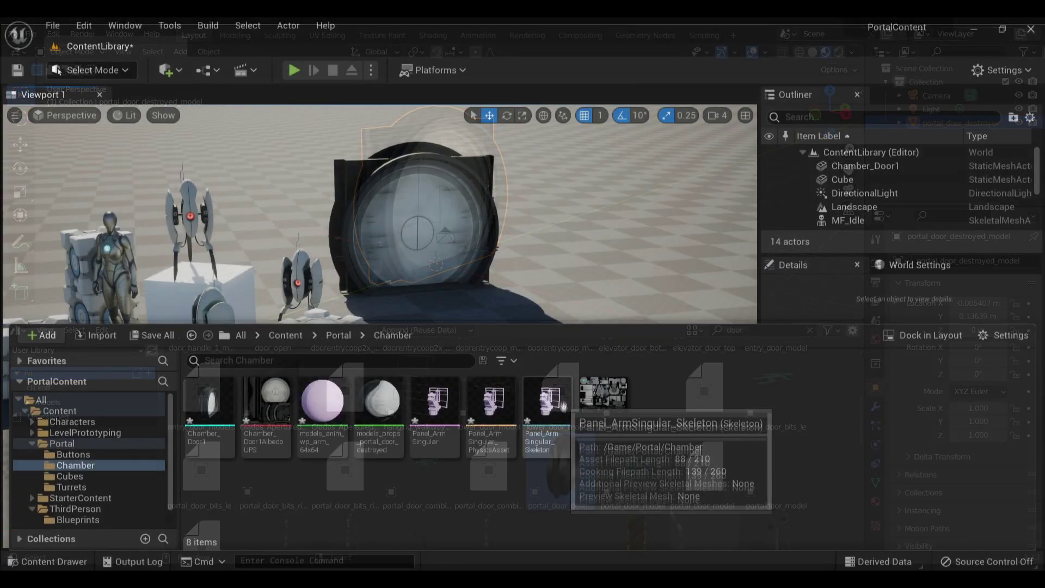
Place a Panel_ArmSingular in the level and frame it in the viewport.
{"action": "left_click", "coordinate": [435, 400]}
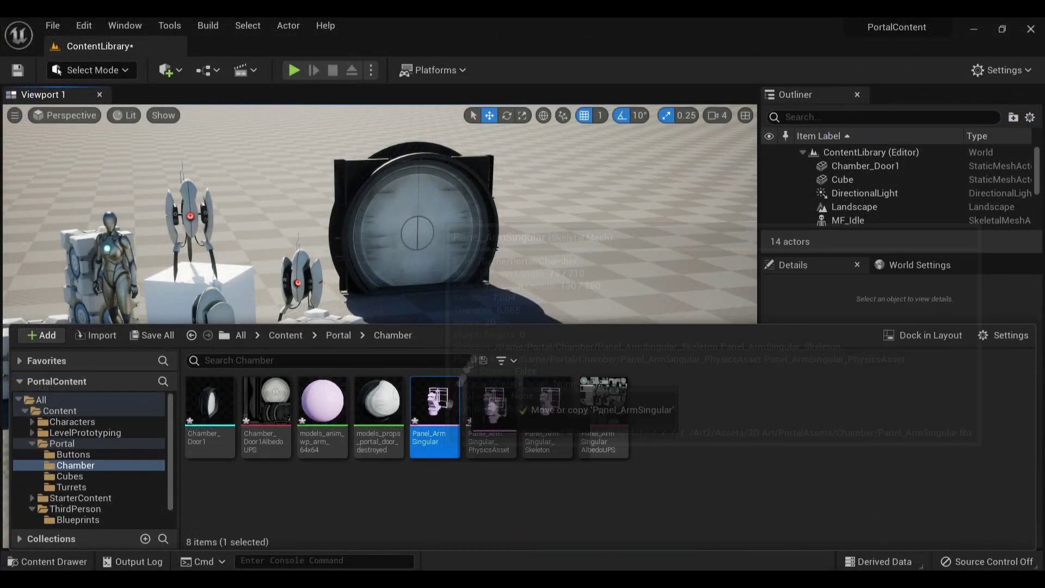
{"action": "left_click_drag", "start_coordinate": [435, 400], "coordinate": [626, 228]}
{"action": "key", "text": "f"}
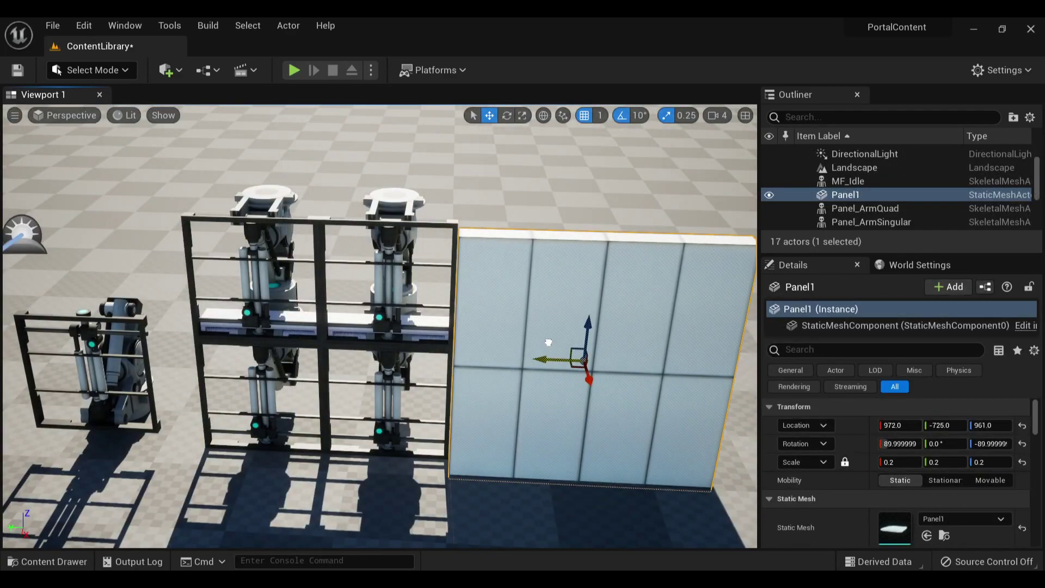
Mirror both Panel_ArmQuad racks along X and set Lab_Monitor1's scale to 0.2.
{"action": "left_click", "coordinate": [301, 417]}
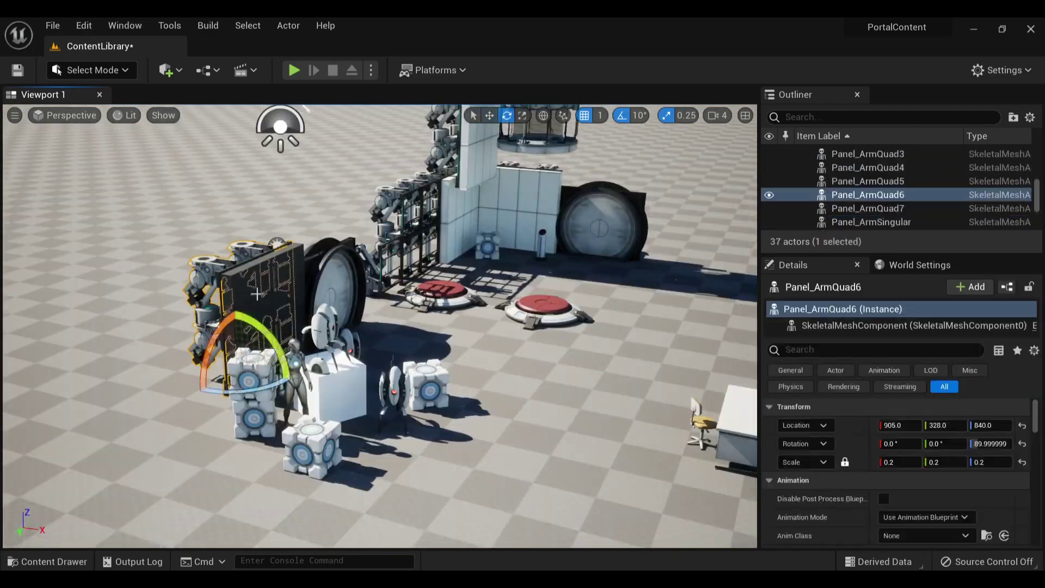
{"action": "left_click", "coordinate": [271, 380], "text": "ctrl"}
{"action": "right_click", "coordinate": [274, 315]}
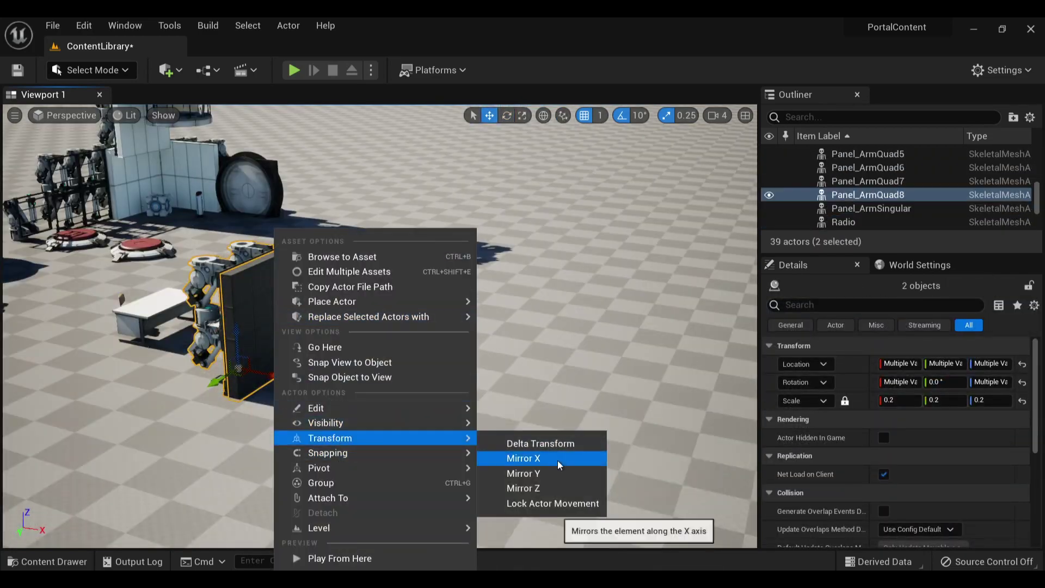
{"action": "left_click", "coordinate": [559, 464]}
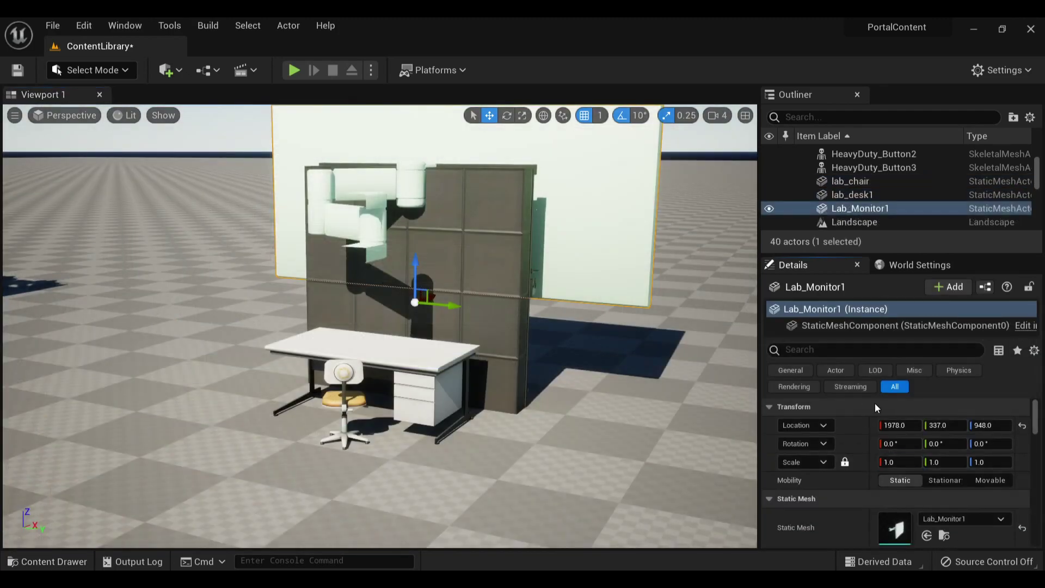
{"action": "type", "text": "0.2"}
{"action": "key", "text": "Return"}
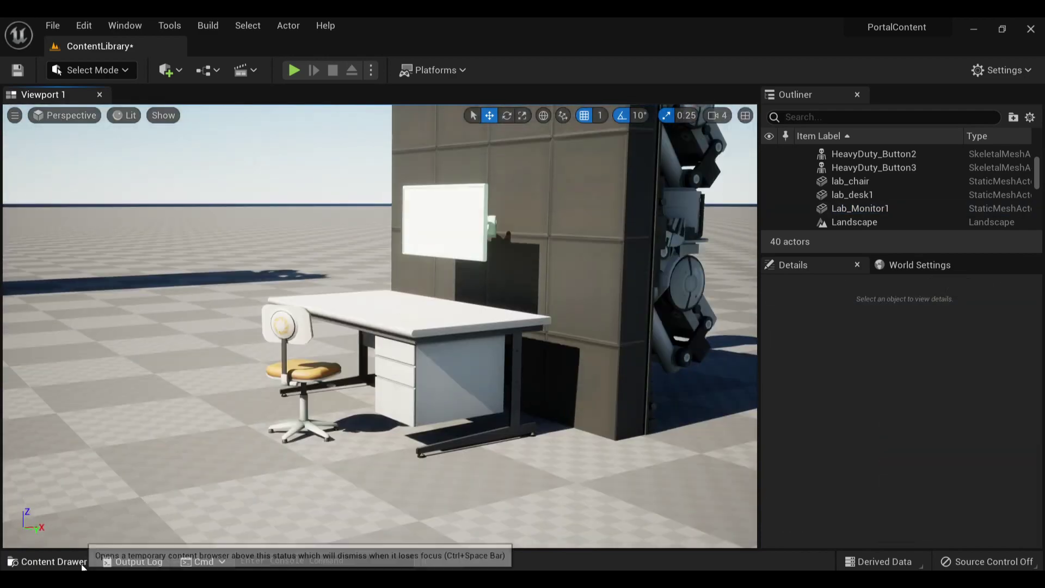
Apply and save the lab_monitor_screen material on the monitor.
{"action": "left_click", "coordinate": [74, 562]}
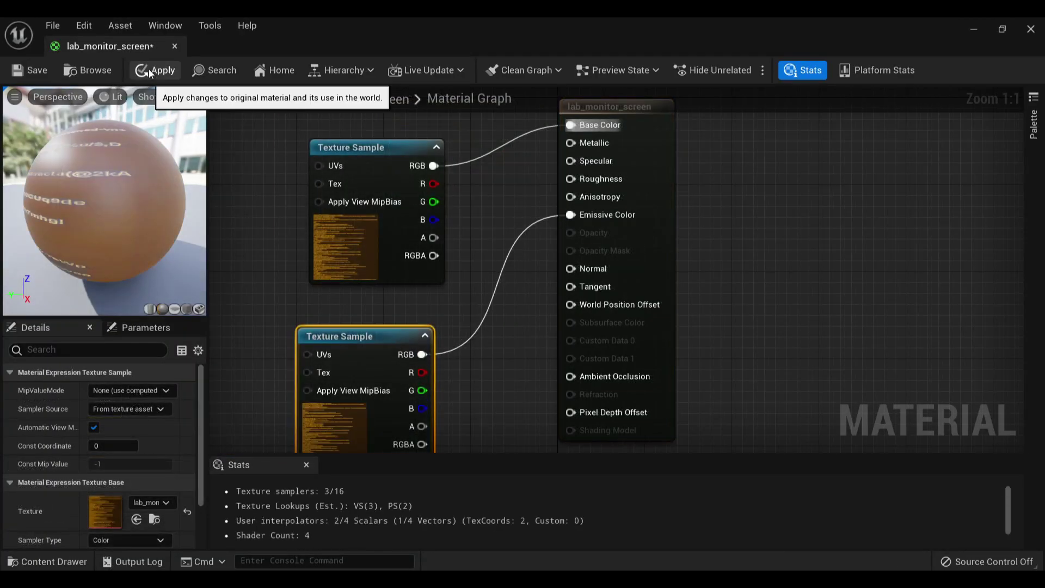
{"action": "left_click", "coordinate": [156, 70]}
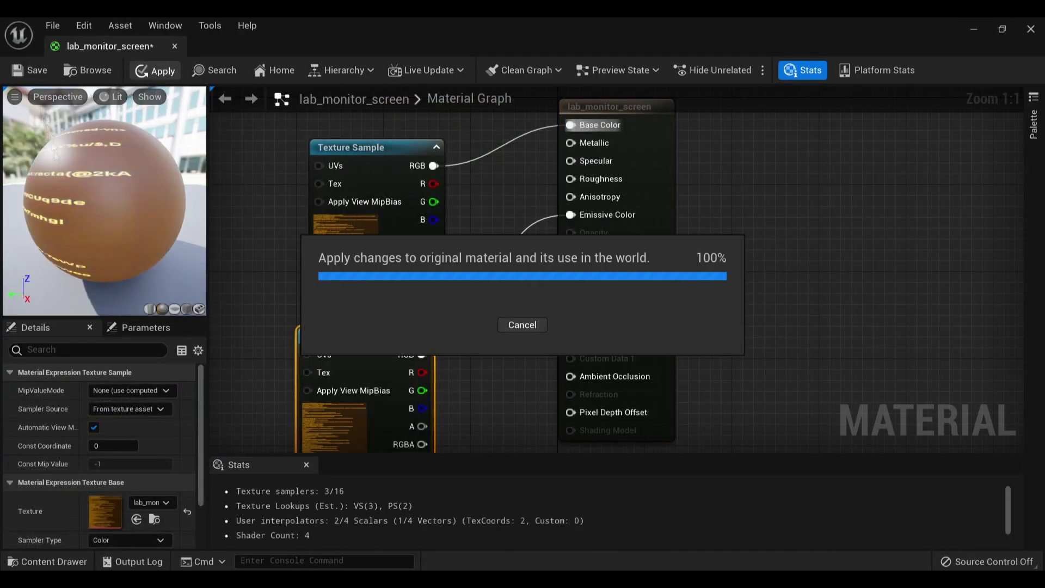
{"action": "key", "text": "ctrl+s"}
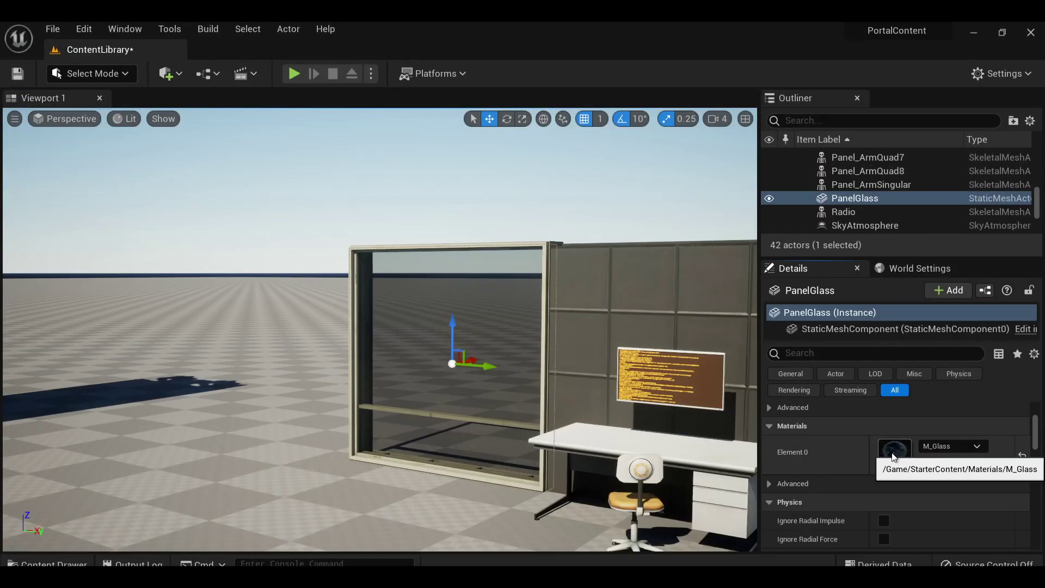
Add a Blend_Screen node and a texture sample to the M_Glass material graph.
{"action": "double_click", "coordinate": [894, 450]}
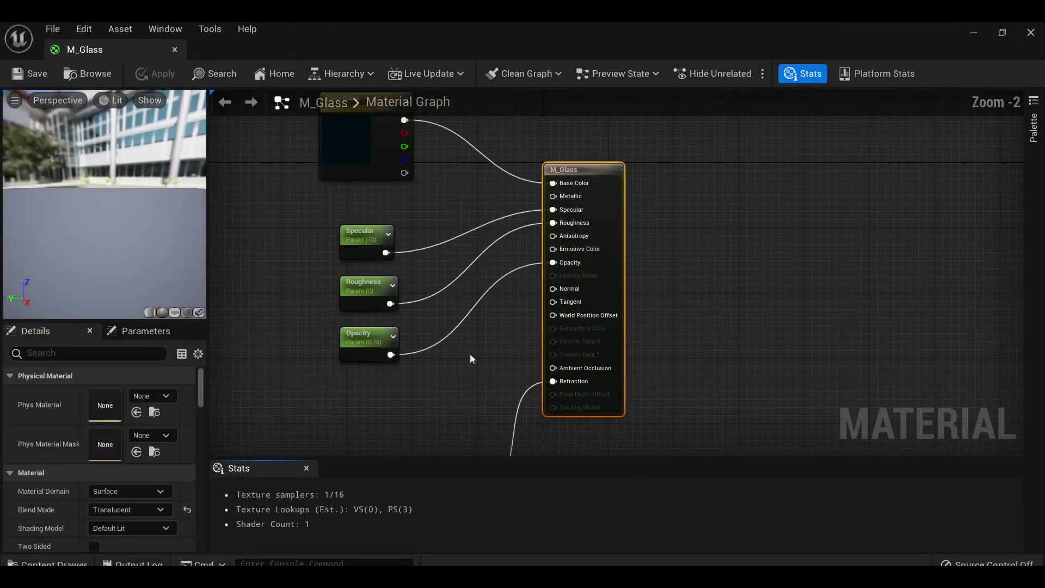
{"action": "right_click", "coordinate": [469, 354]}
{"action": "type", "text": "blend_screen"}
{"action": "left_click", "coordinate": [527, 139]}
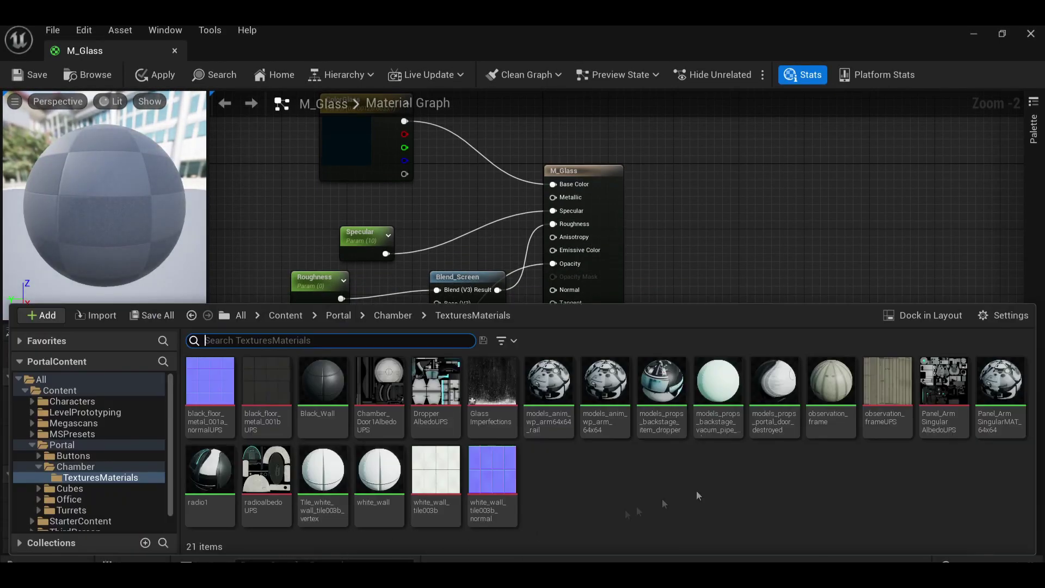
{"action": "left_click_drag", "start_coordinate": [479, 400], "coordinate": [280, 231]}
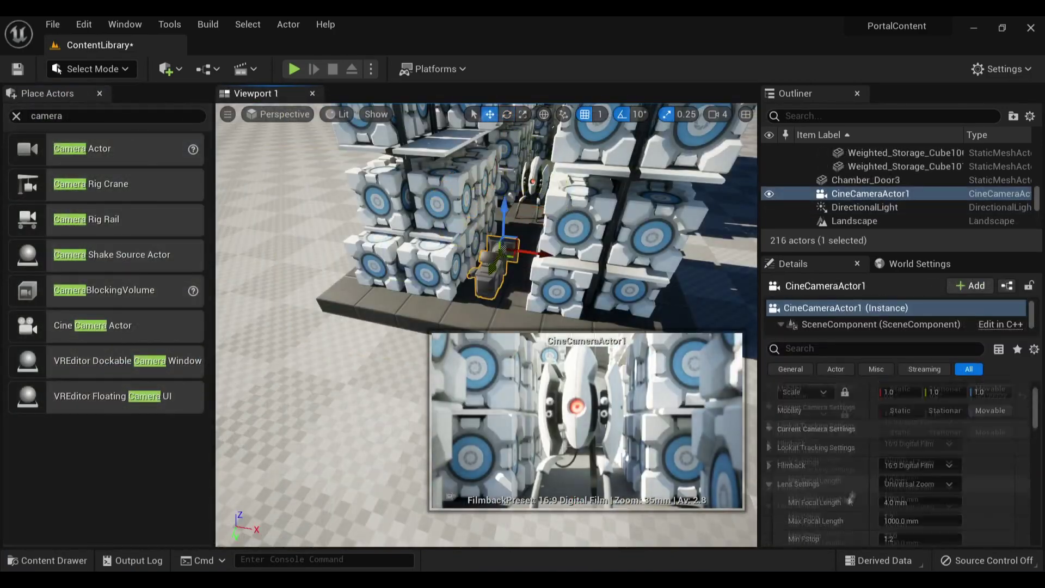
Adjust the cine camera's Lens Settings: maximum focal length and lens preset.
{"action": "scroll", "coordinate": [834, 448], "scroll_direction": "down", "scroll_amount": 5}
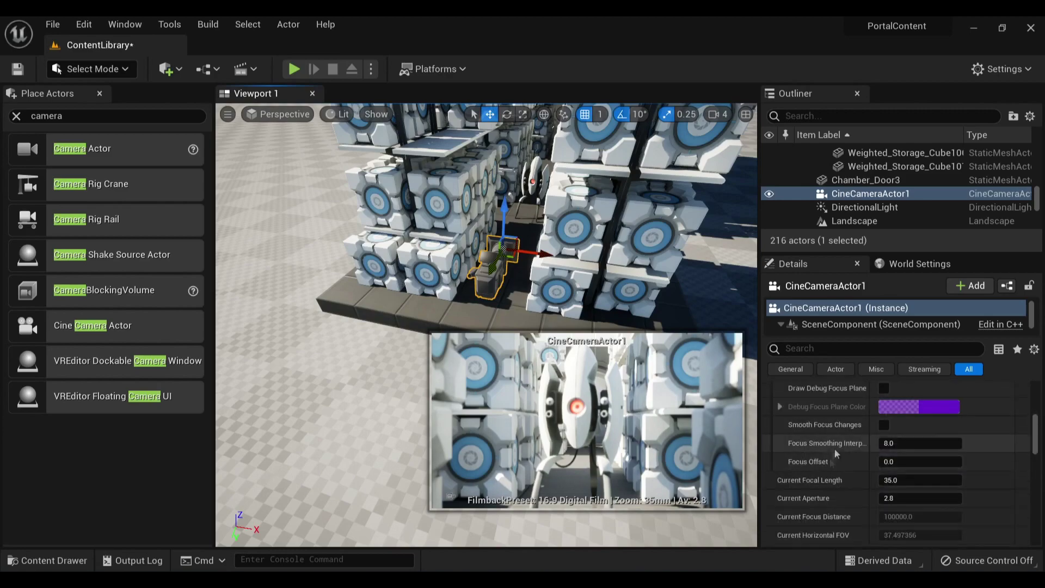
{"action": "scroll", "coordinate": [835, 448], "scroll_direction": "up", "scroll_amount": 3}
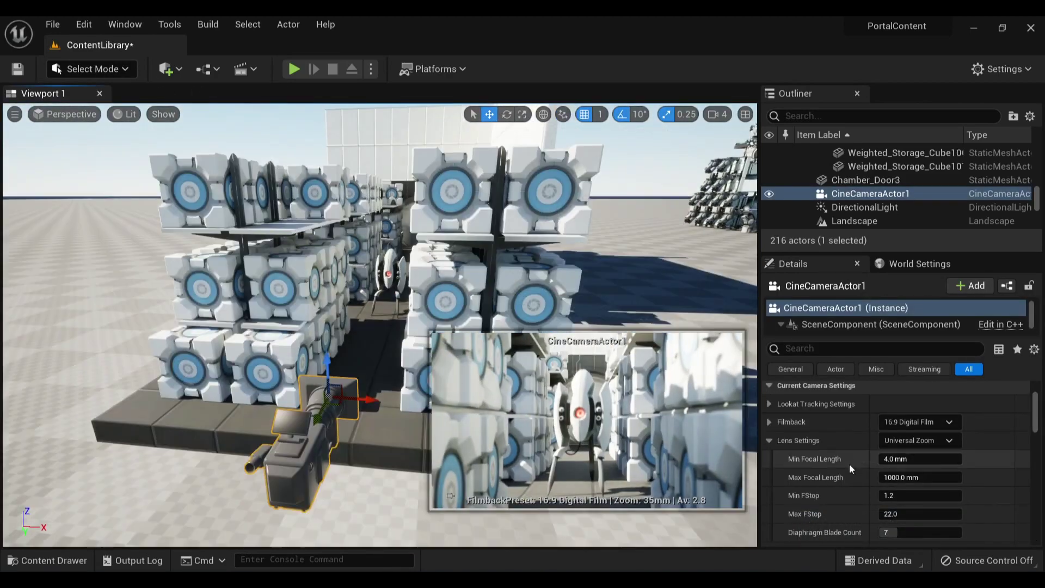
{"action": "scroll", "coordinate": [852, 469], "scroll_direction": "down", "scroll_amount": 5}
{"action": "scroll", "coordinate": [877, 460], "scroll_direction": "up", "scroll_amount": 4}
{"action": "left_click", "coordinate": [920, 434]}
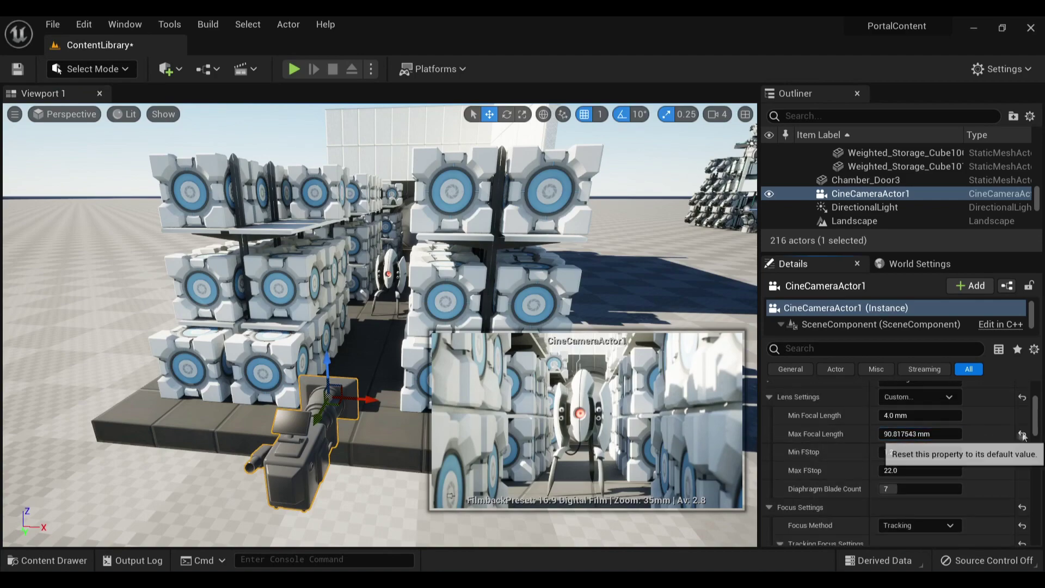
{"action": "left_click", "coordinate": [920, 397]}
{"action": "left_click", "coordinate": [920, 425]}
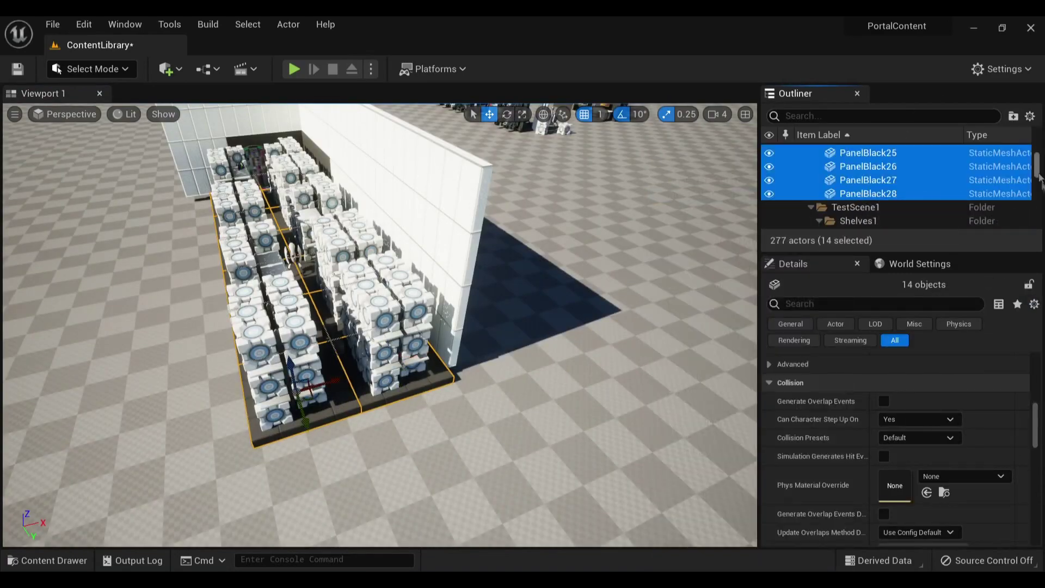
Select every floor panel inside the Floor1 Outliner folder.
{"action": "left_click", "coordinate": [849, 192]}
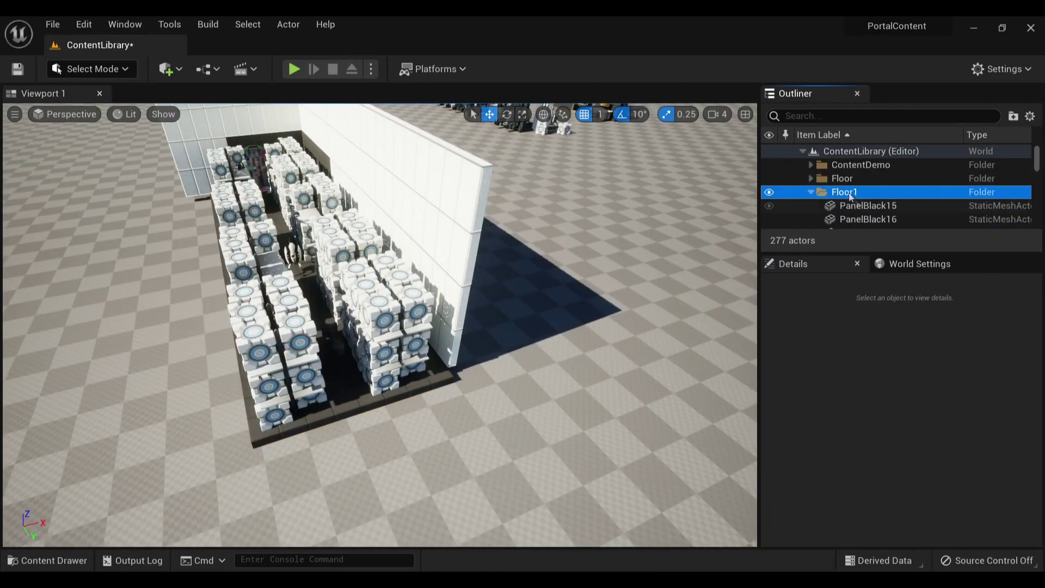
{"action": "right_click", "coordinate": [849, 192]}
{"action": "left_click", "coordinate": [61, 114]}
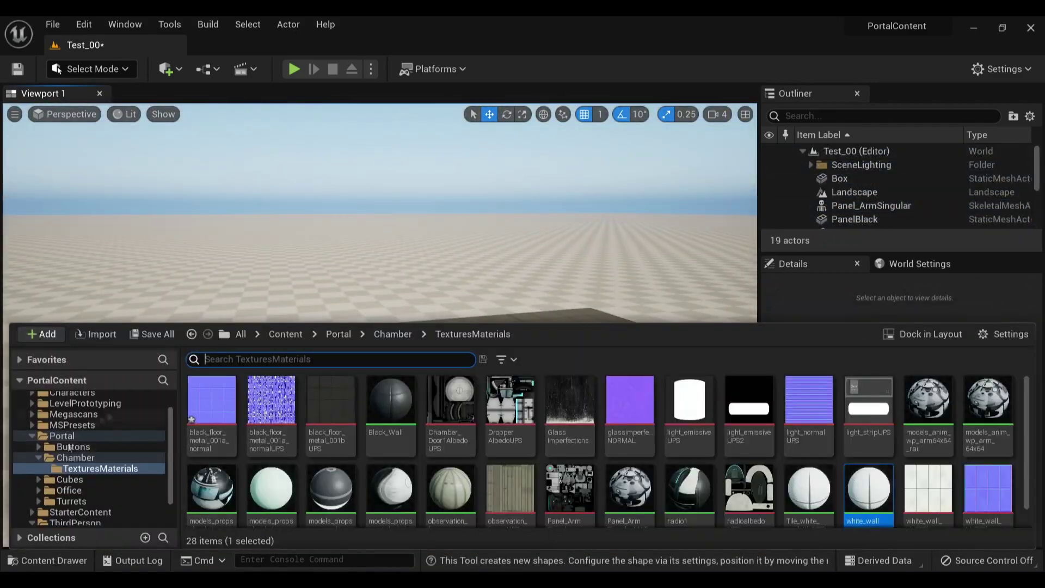
Browse to the Buttons assets and bring up the Content Drawer for chamber pieces.
{"action": "left_click", "coordinate": [120, 447]}
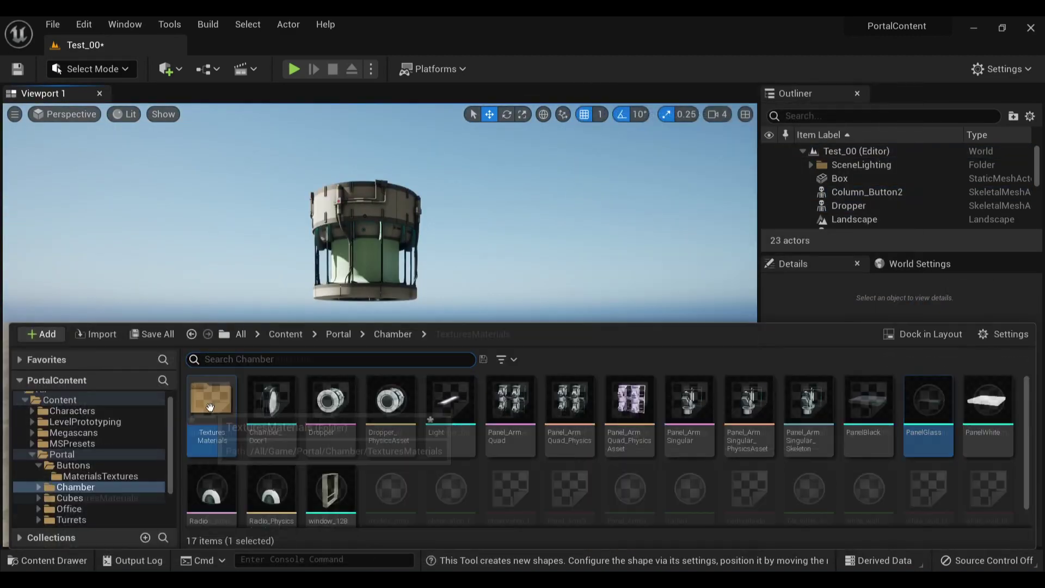
{"action": "left_click", "coordinate": [68, 560]}
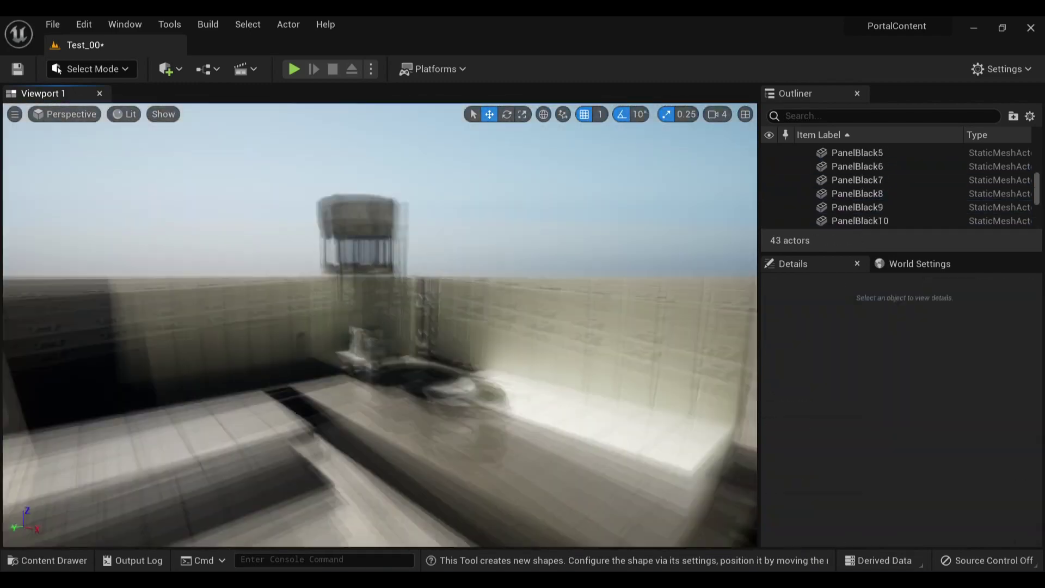
Open the Content Drawer to fetch panel-arm racks and PanelBlack meshes.
{"action": "left_click", "coordinate": [68, 561]}
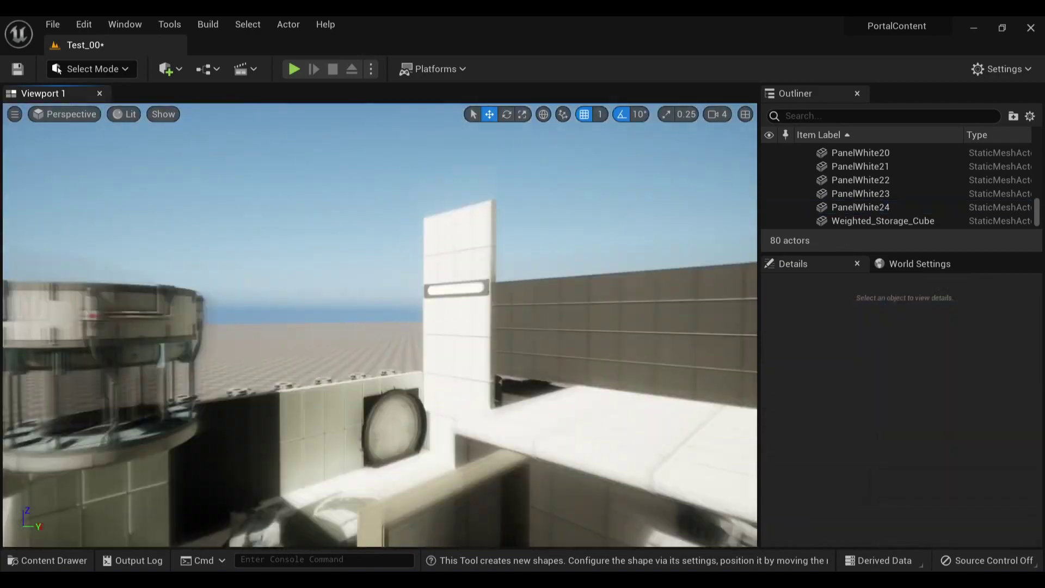
Save all level changes and show the Place Actors panel.
{"action": "left_click", "coordinate": [52, 24]}
{"action": "left_click", "coordinate": [93, 180]}
{"action": "left_click", "coordinate": [125, 24]}
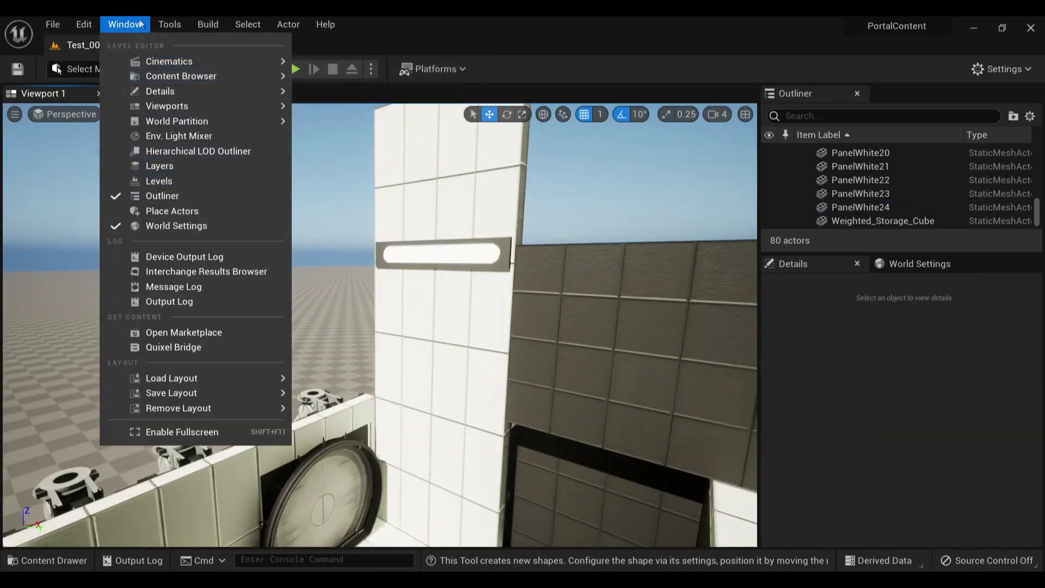
{"action": "left_click", "coordinate": [164, 151]}
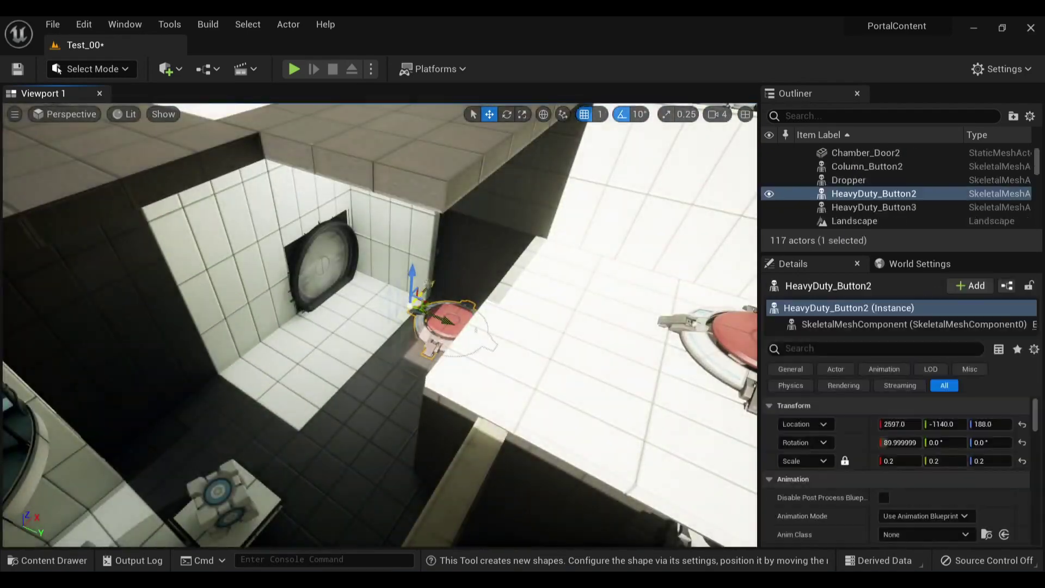
Reposition HeavyDuty_Button2 on the floor, then select PanelWhite27 for its window_128 mesh swap.
{"action": "left_click_drag", "start_coordinate": [431, 318], "coordinate": [392, 376], "text": "shift"}
{"action": "key", "text": "Escape"}
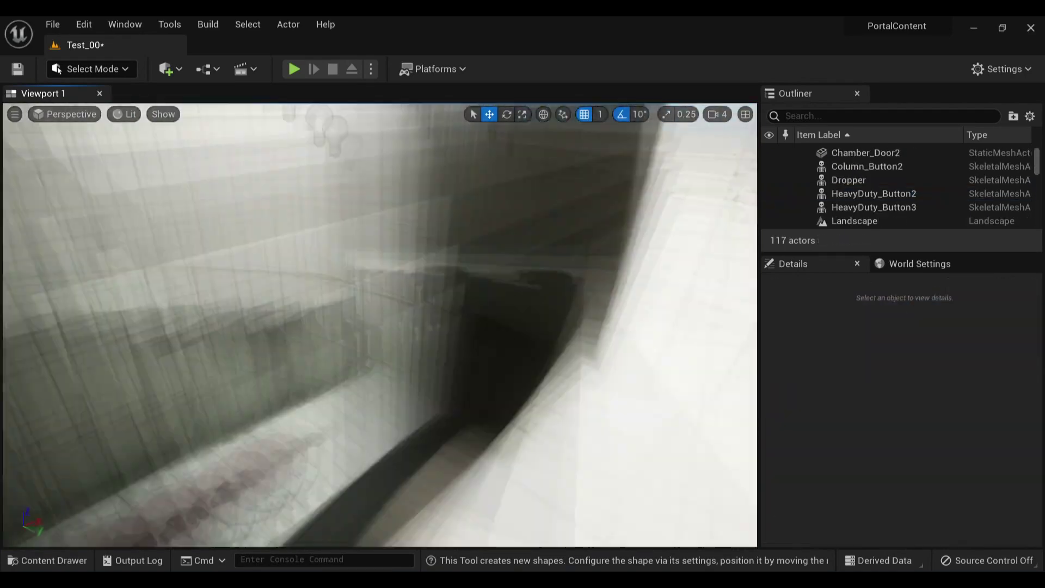
{"action": "left_click", "coordinate": [371, 297]}
{"action": "key", "text": "ctrl+space"}
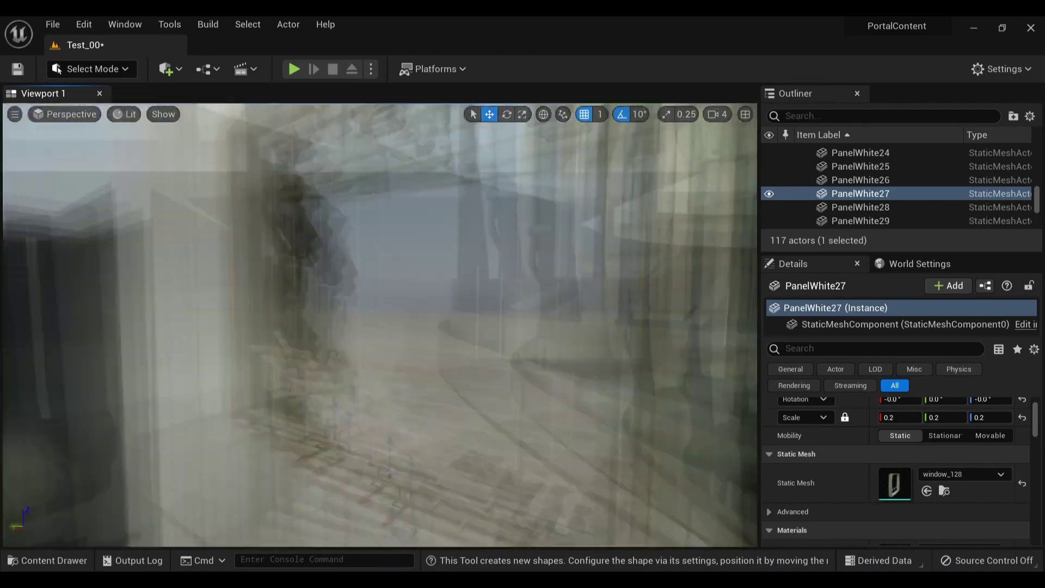
Select the next PanelWhite wall panel to convert into a window_128 window.
{"action": "left_click", "coordinate": [861, 206]}
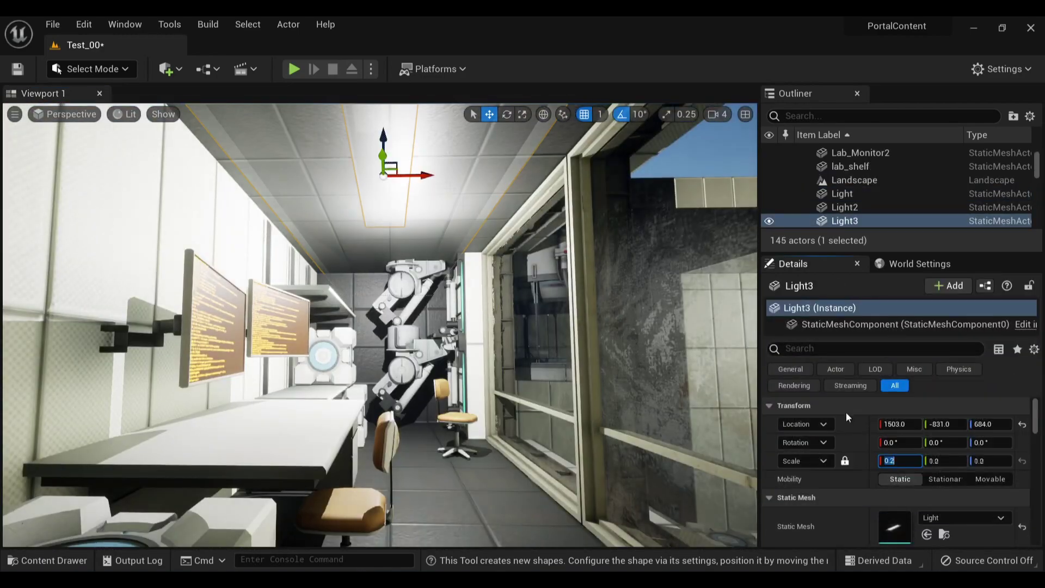
Switch to the rotate tool to turn the newly placed object.
{"action": "key", "text": "e"}
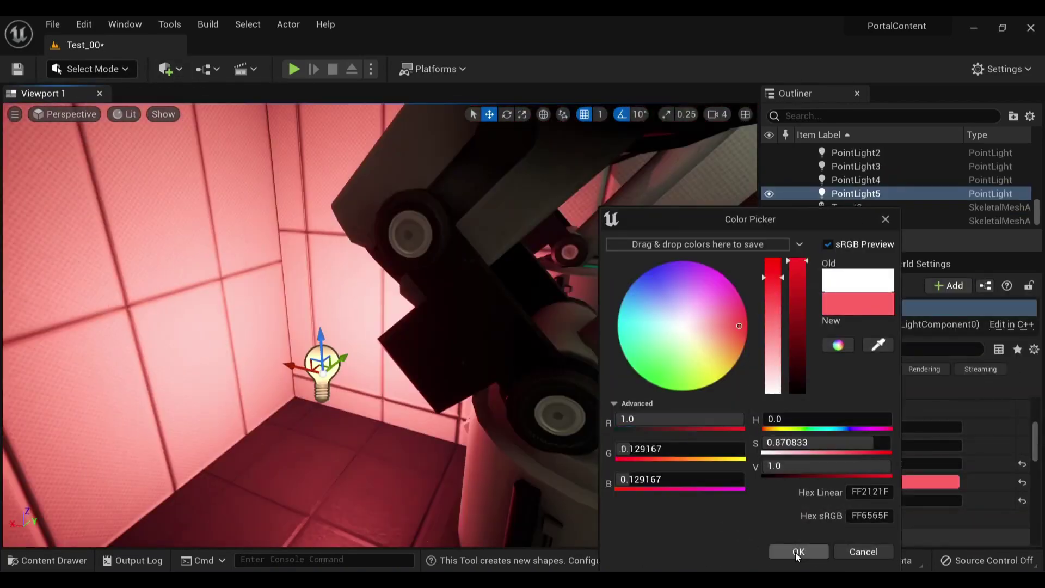
Confirm red as PointLight5's Light Color in the Color Picker.
{"action": "left_click", "coordinate": [798, 551]}
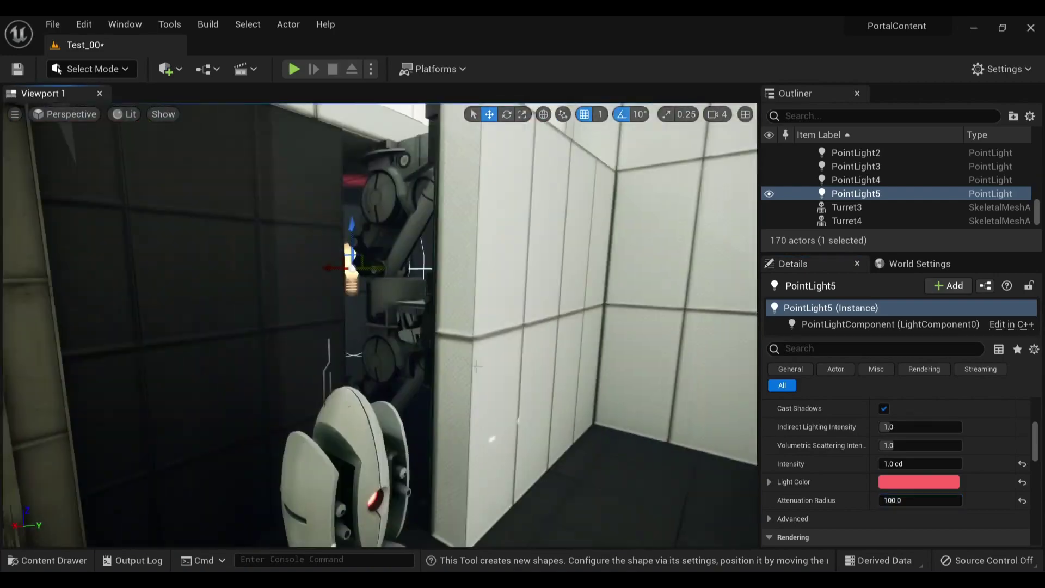